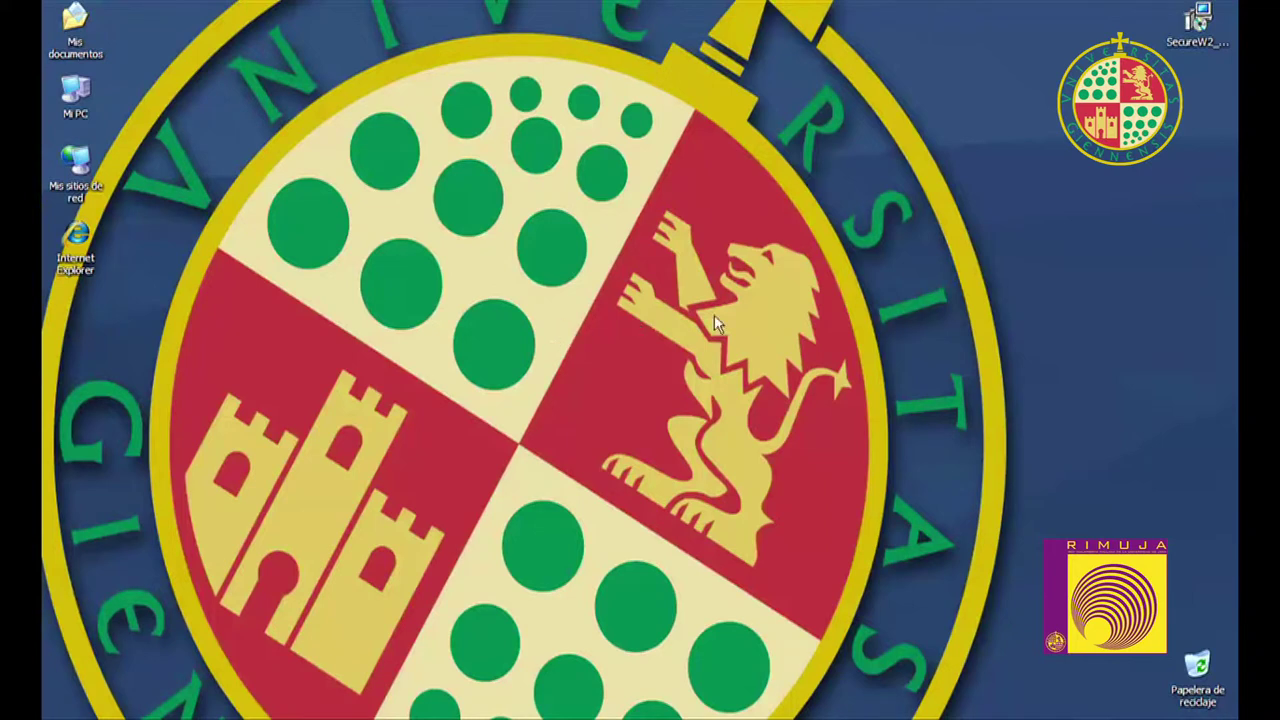
Install SecureW2 Enterprise Client 3.5.8 and accept the restart prompt.
double_click(1205, 30)
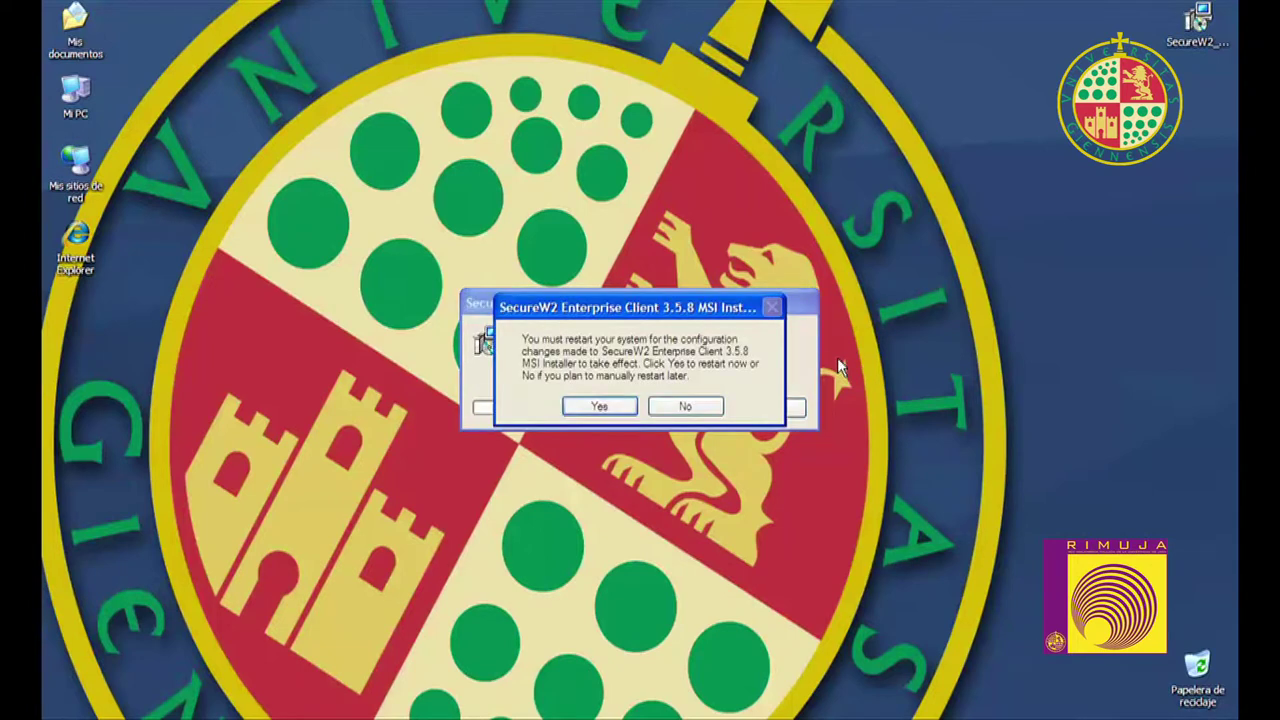
click(600, 406)
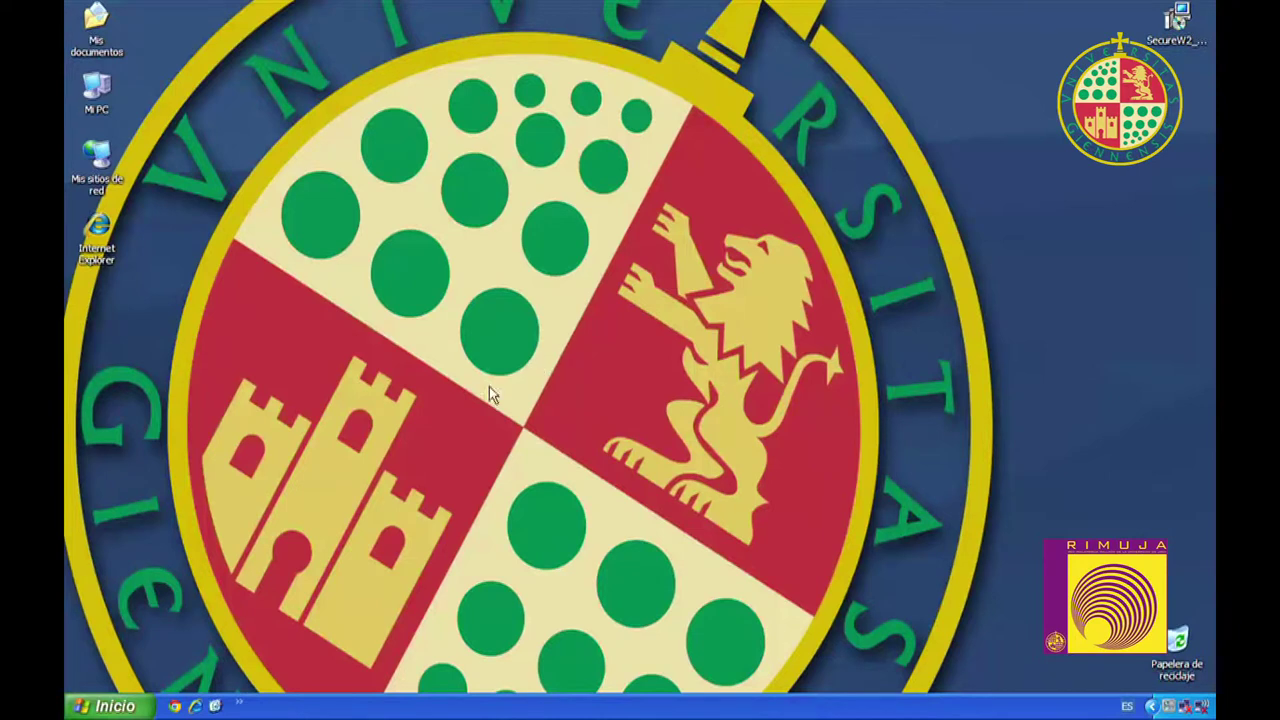
Open the Conexión de red inalámbrica properties from Control Panel's Conexiones de red.
click(116, 706)
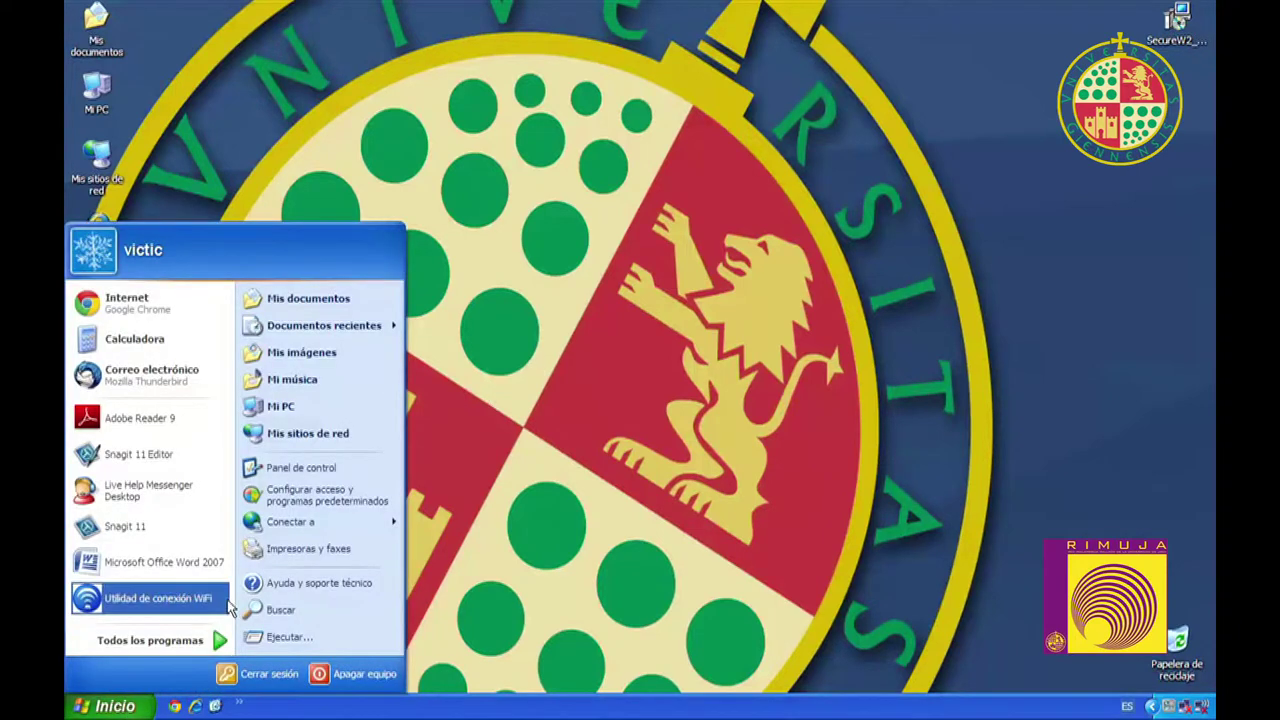
click(291, 468)
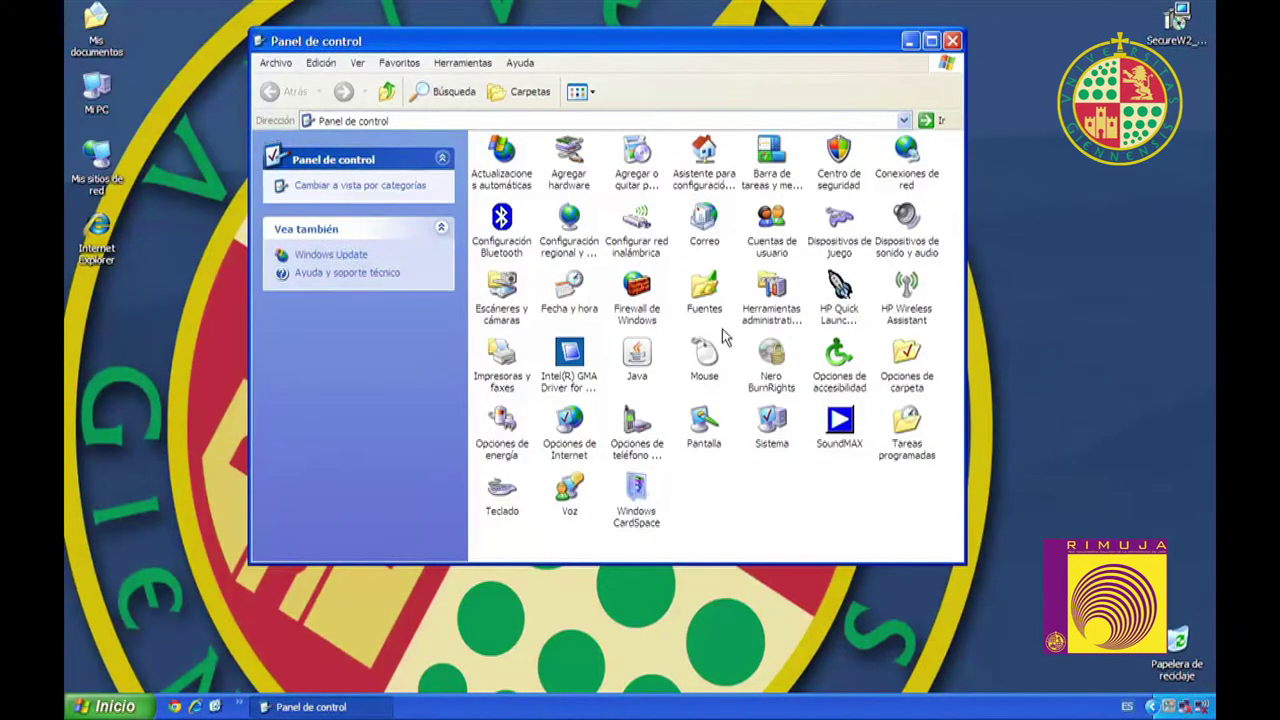
click(907, 152)
double_click(907, 152)
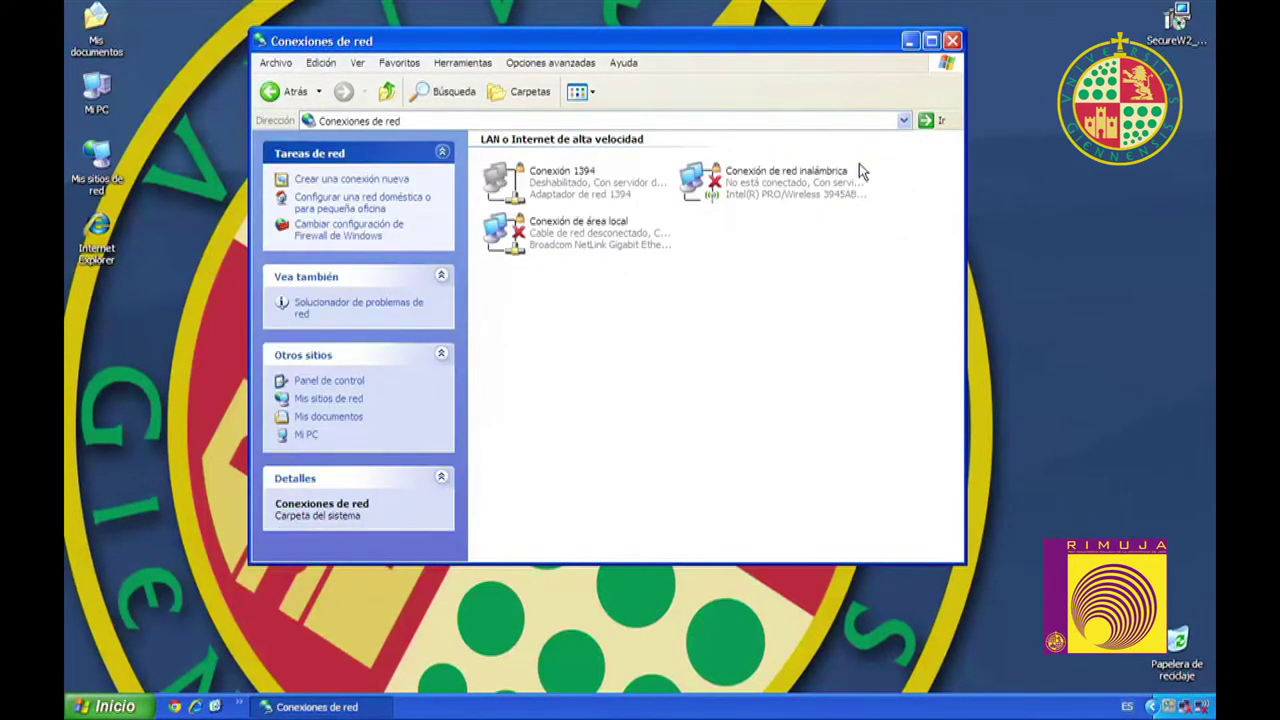
right_click(736, 183)
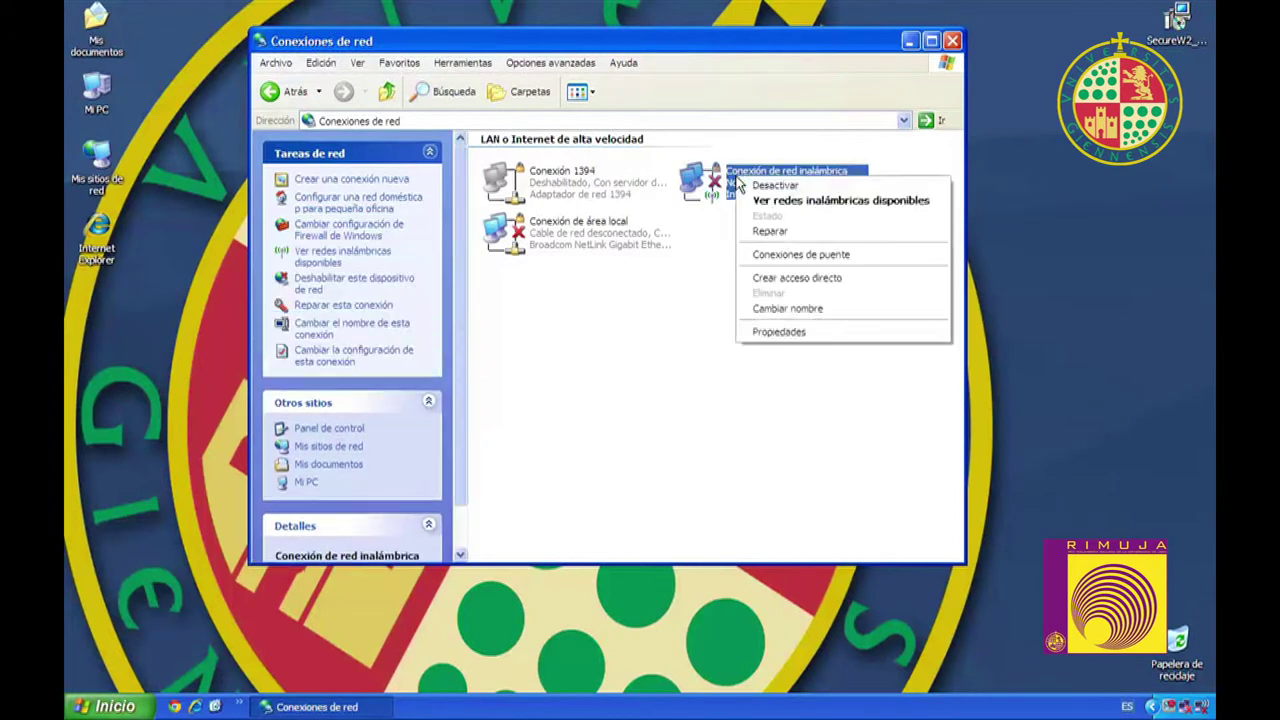
click(757, 334)
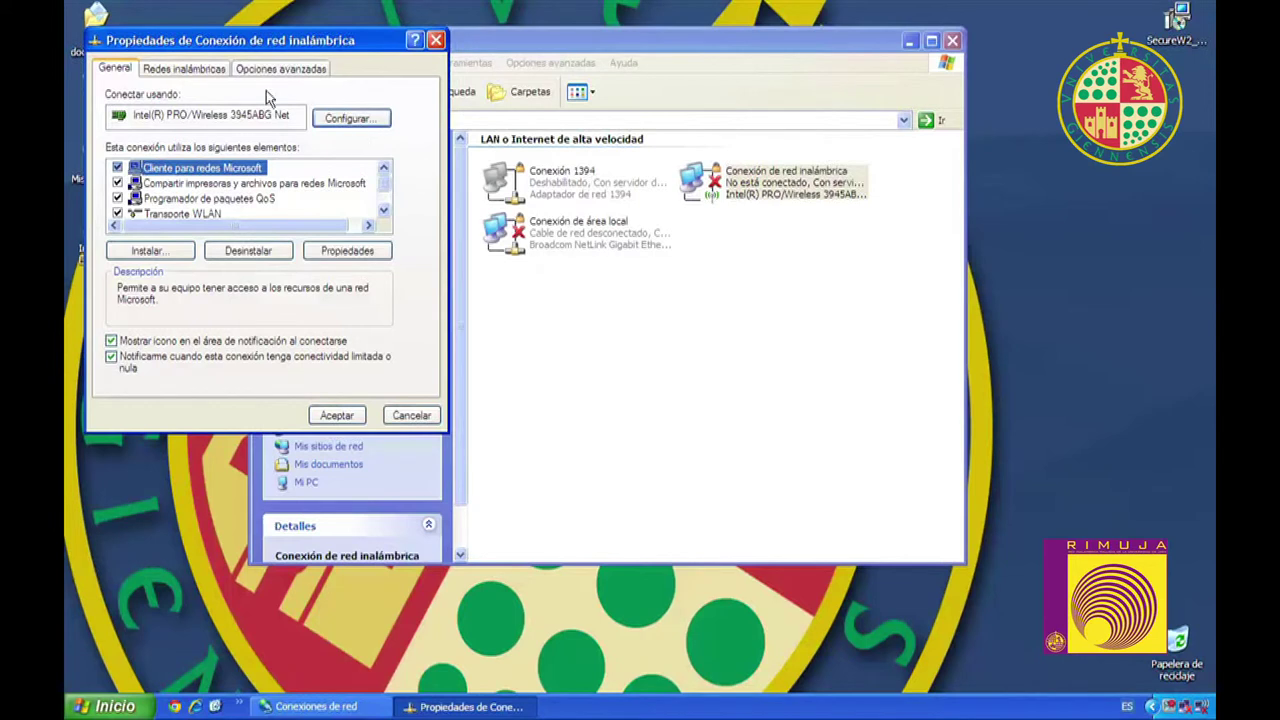
Open RIMUJA's network properties, review Conexión and Autenticación, and open SecureW2 EAP-TTLS settings.
click(220, 70)
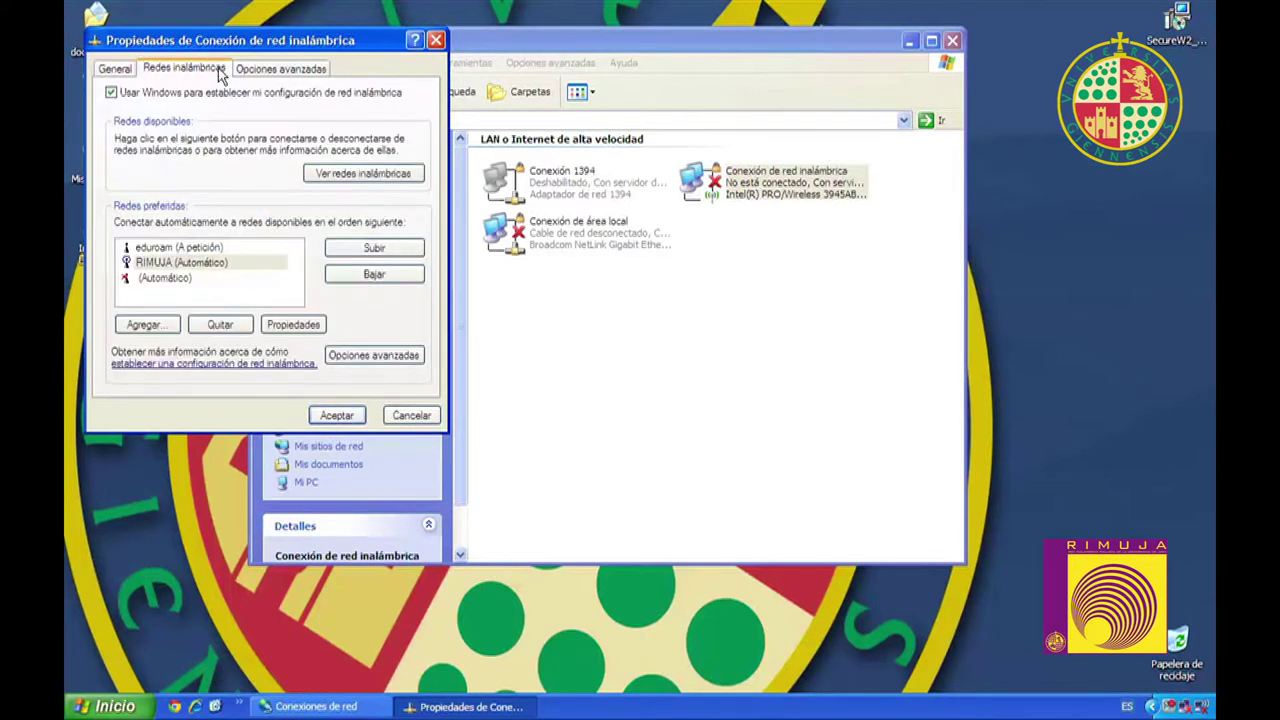
click(207, 265)
click(289, 327)
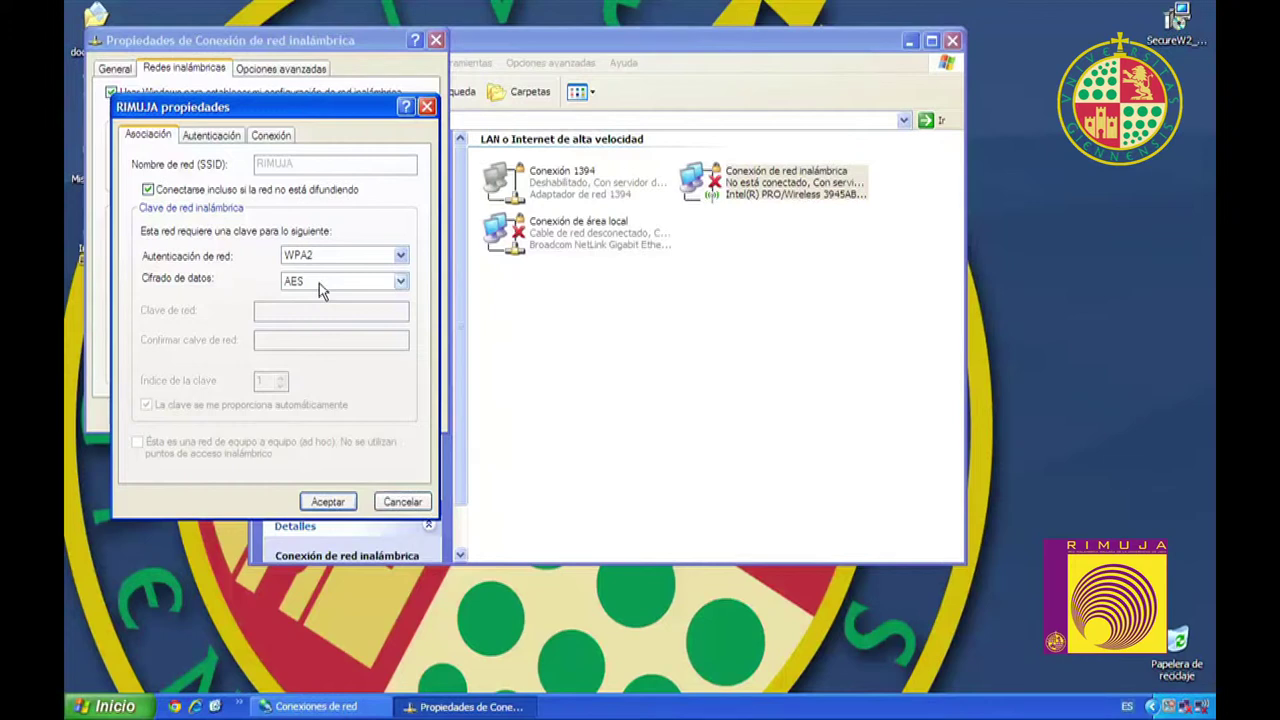
click(283, 135)
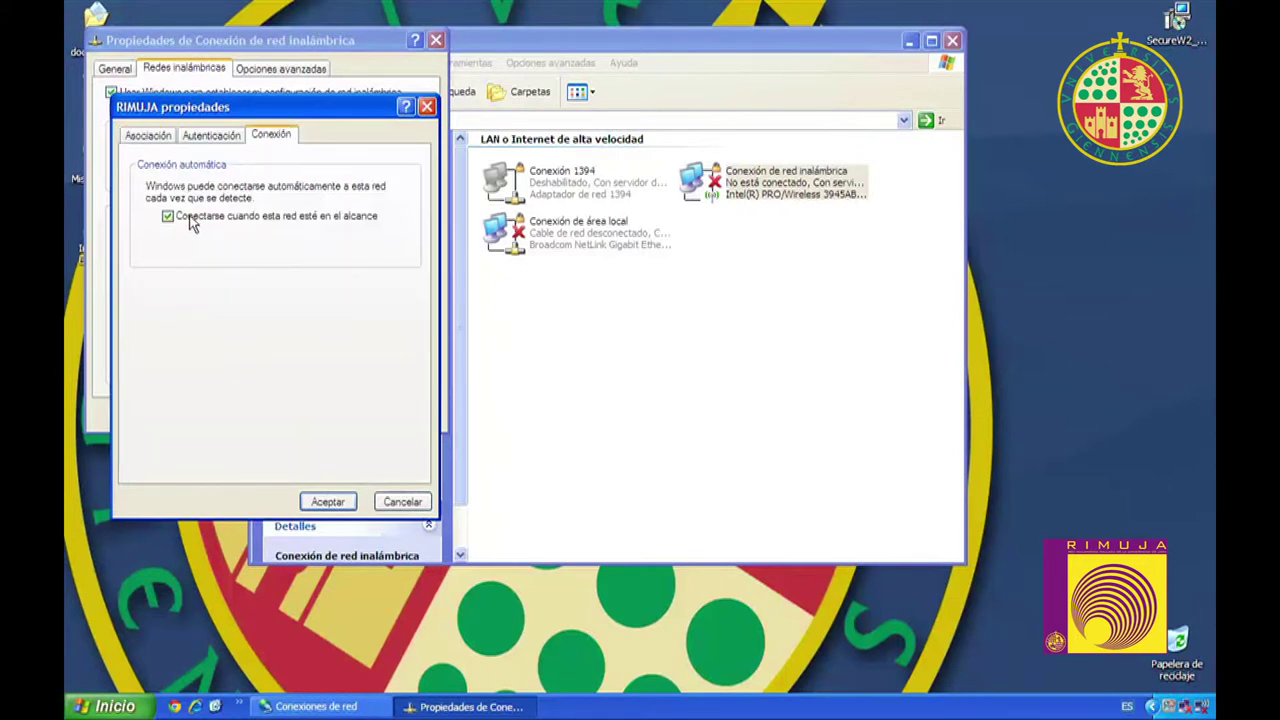
click(213, 135)
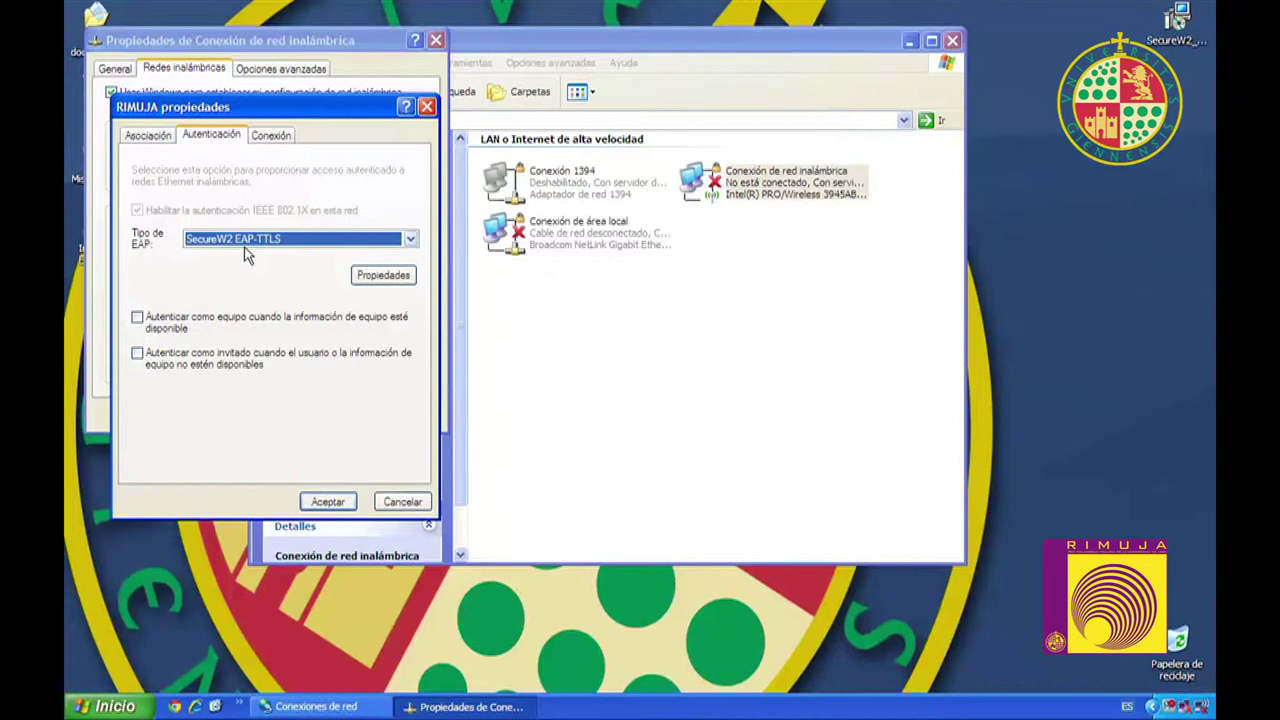
click(378, 276)
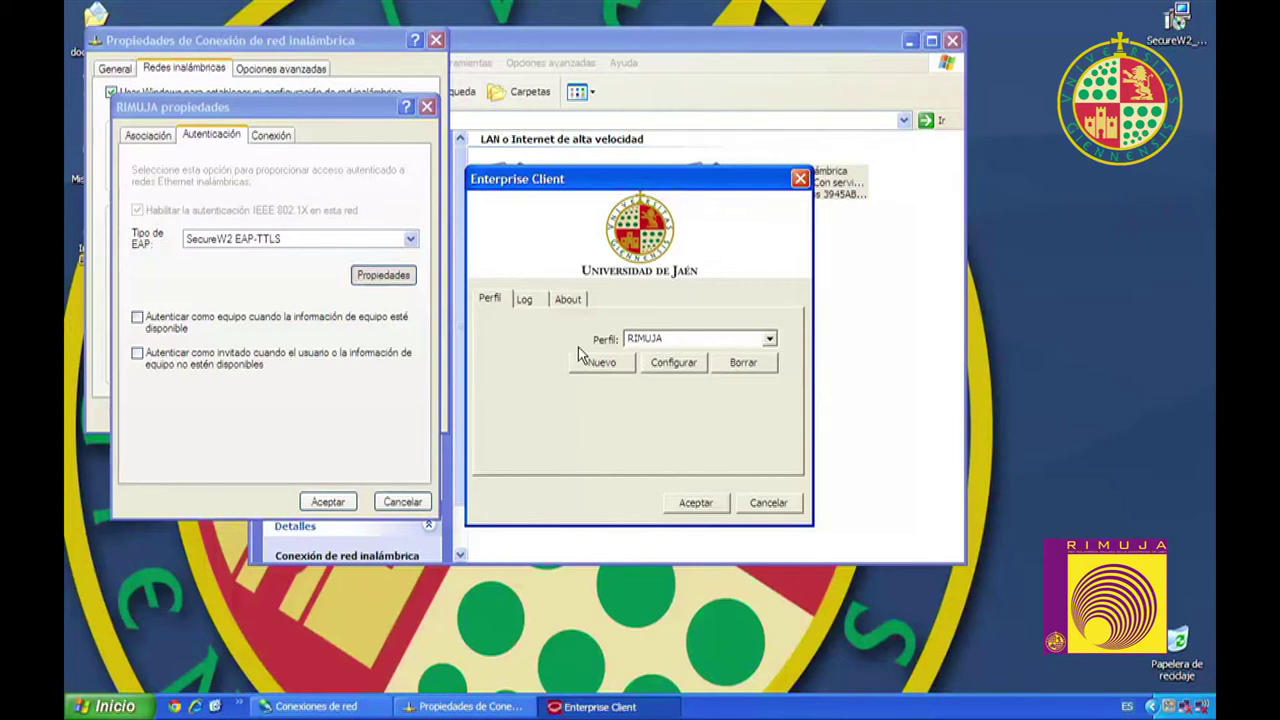
click(665, 364)
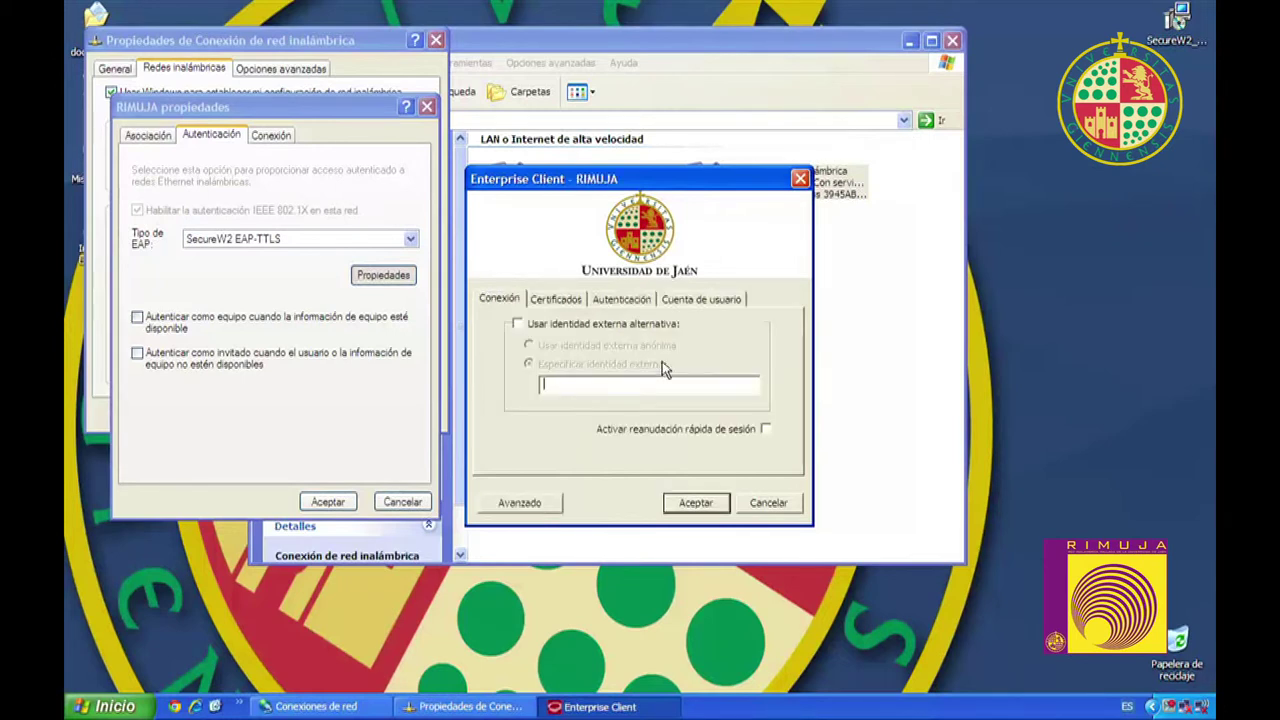
click(620, 326)
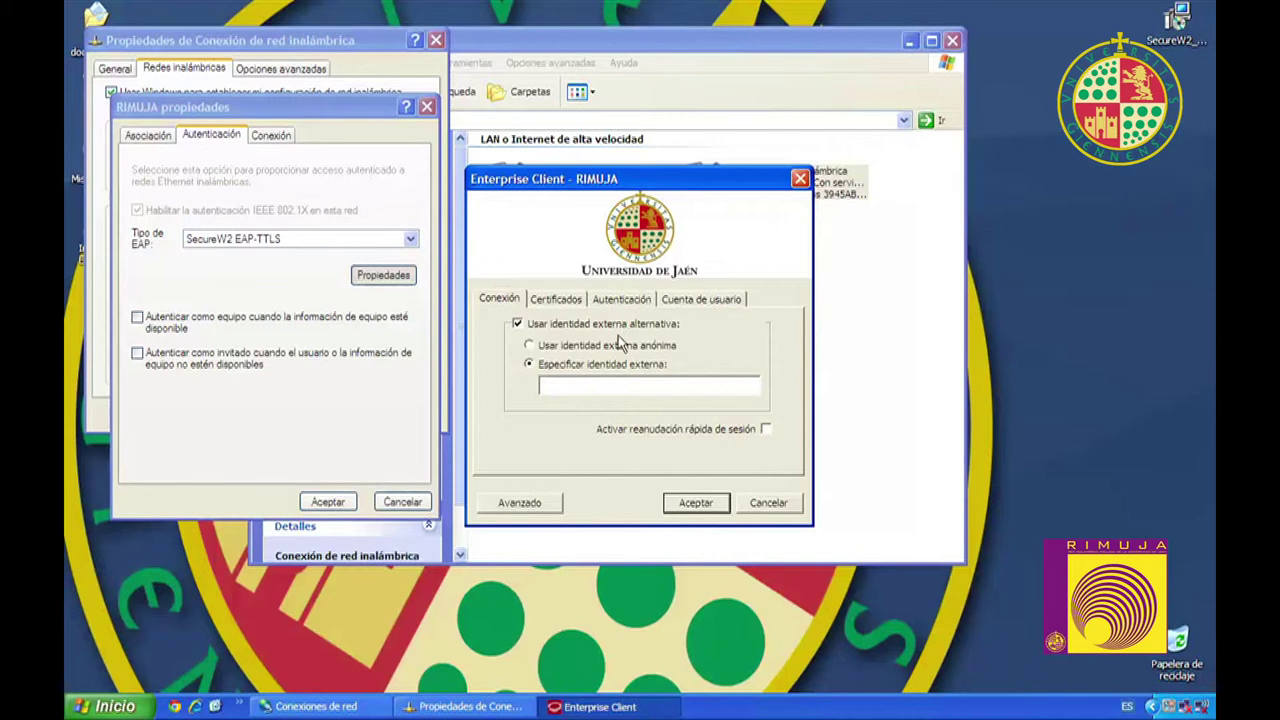
click(617, 345)
click(598, 365)
text(anonymous@ujaen.es)
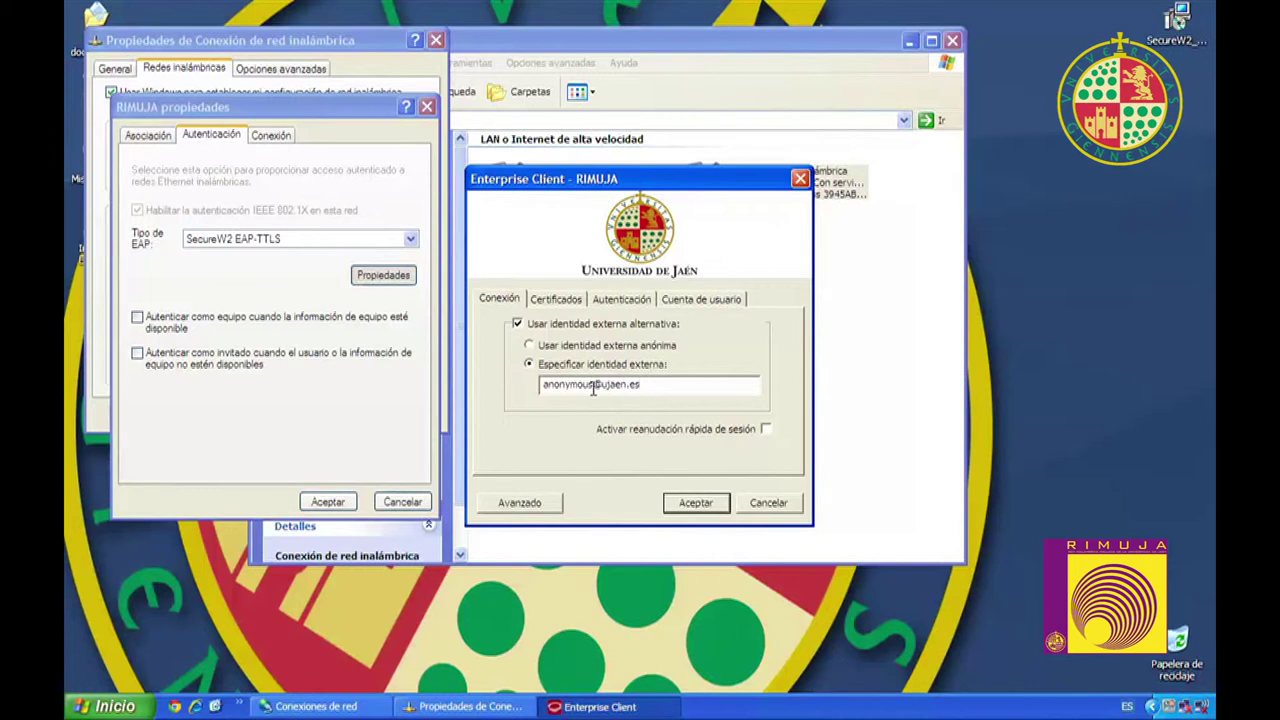
click(765, 430)
click(560, 302)
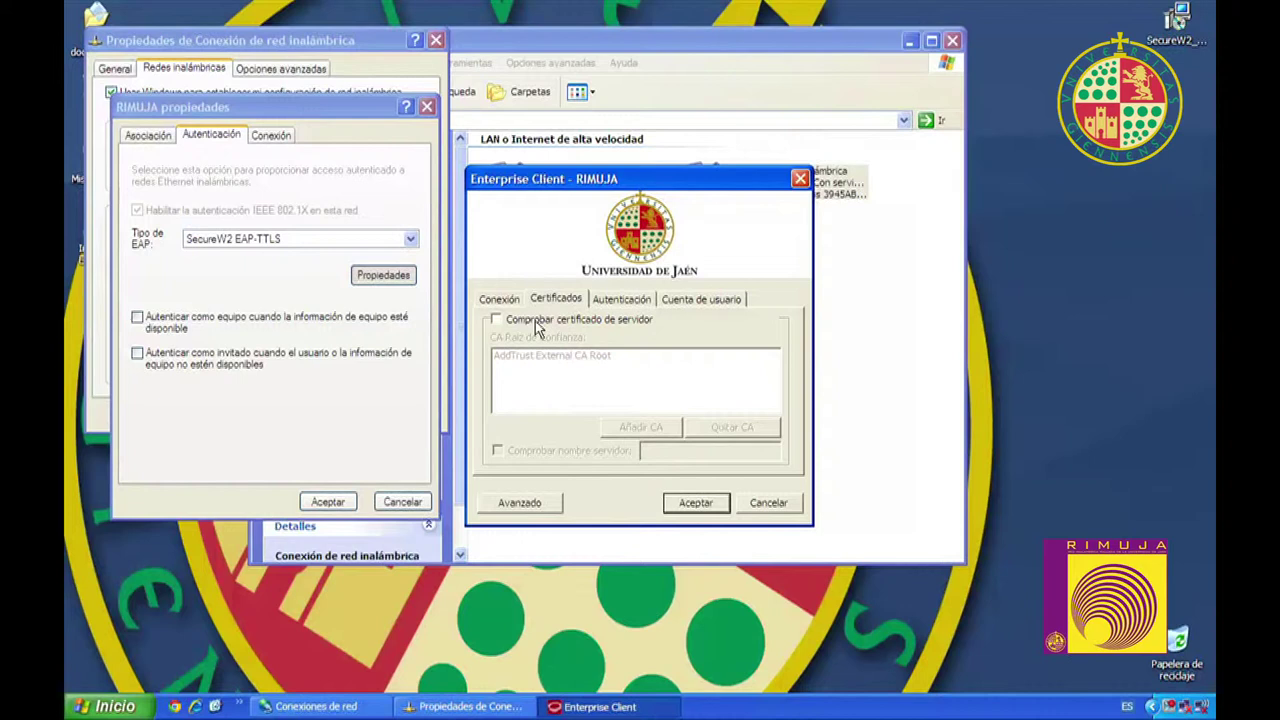
Enable server certificate checking and server name verification for radius.ujaen.es.
click(536, 324)
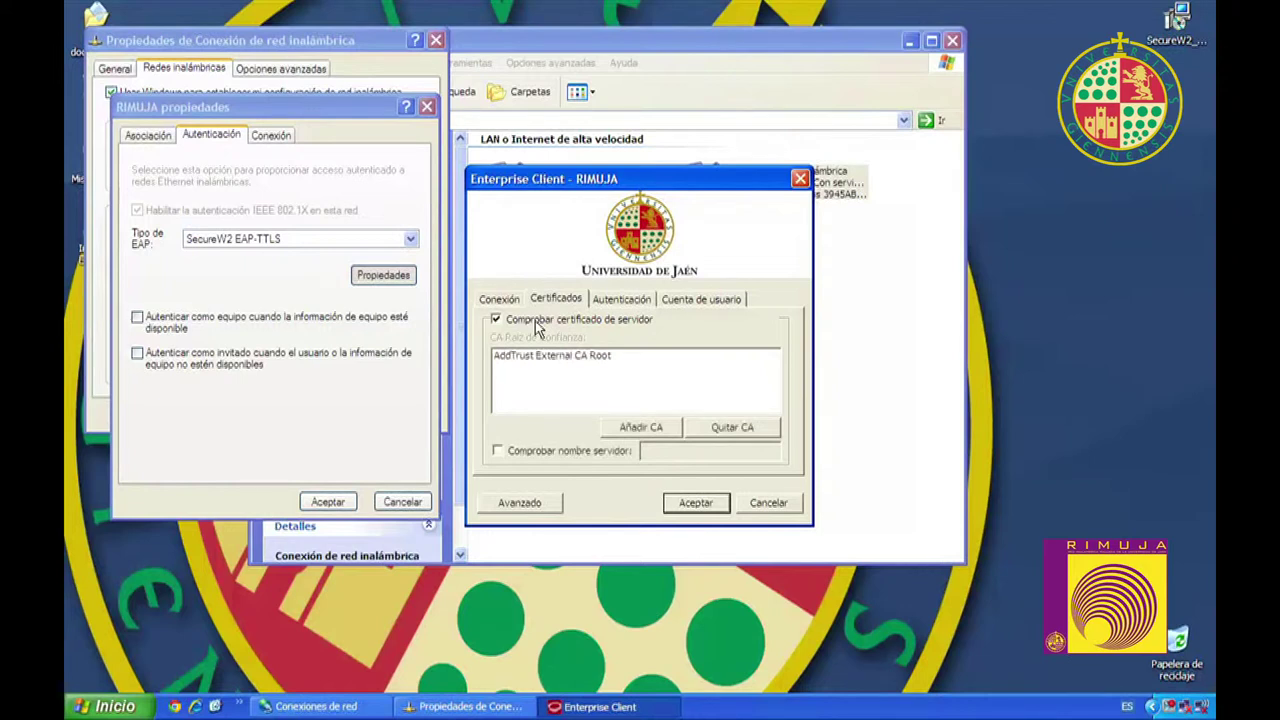
click(614, 457)
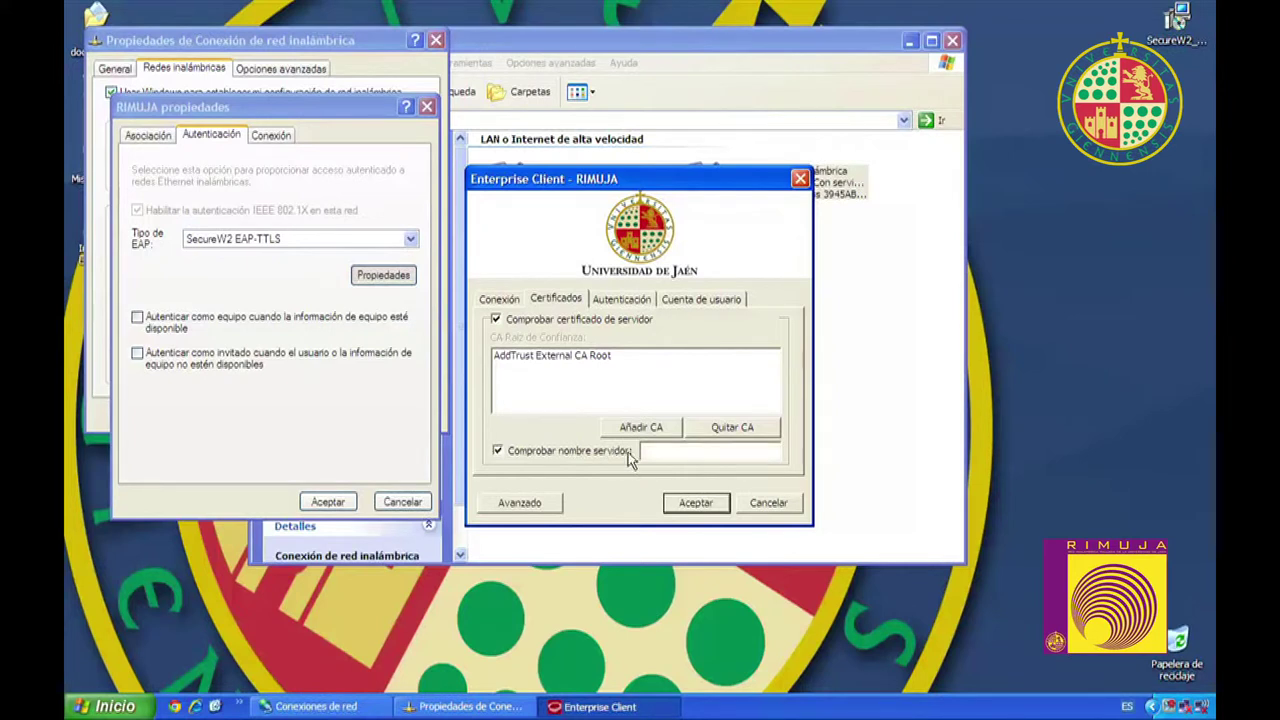
click(647, 451)
text(radius.ujaen.es)
Confirm PAP as the authentication method and begin the user account settings.
click(640, 300)
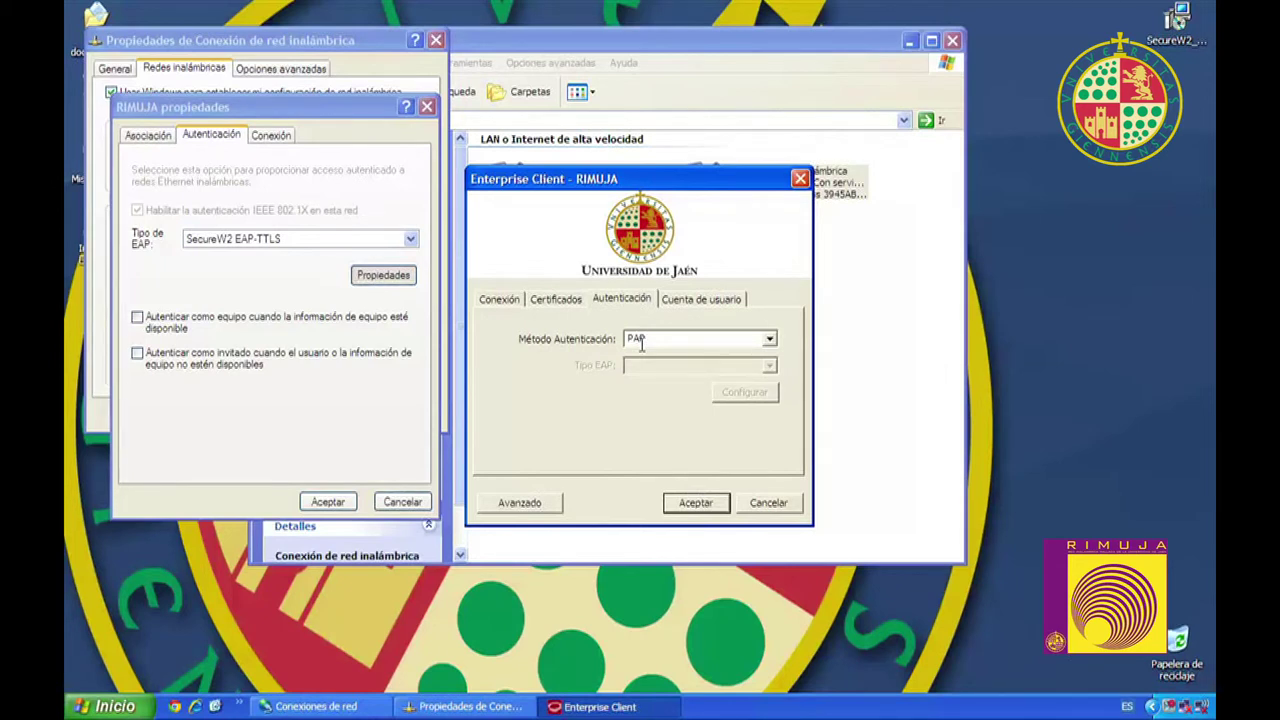
click(699, 305)
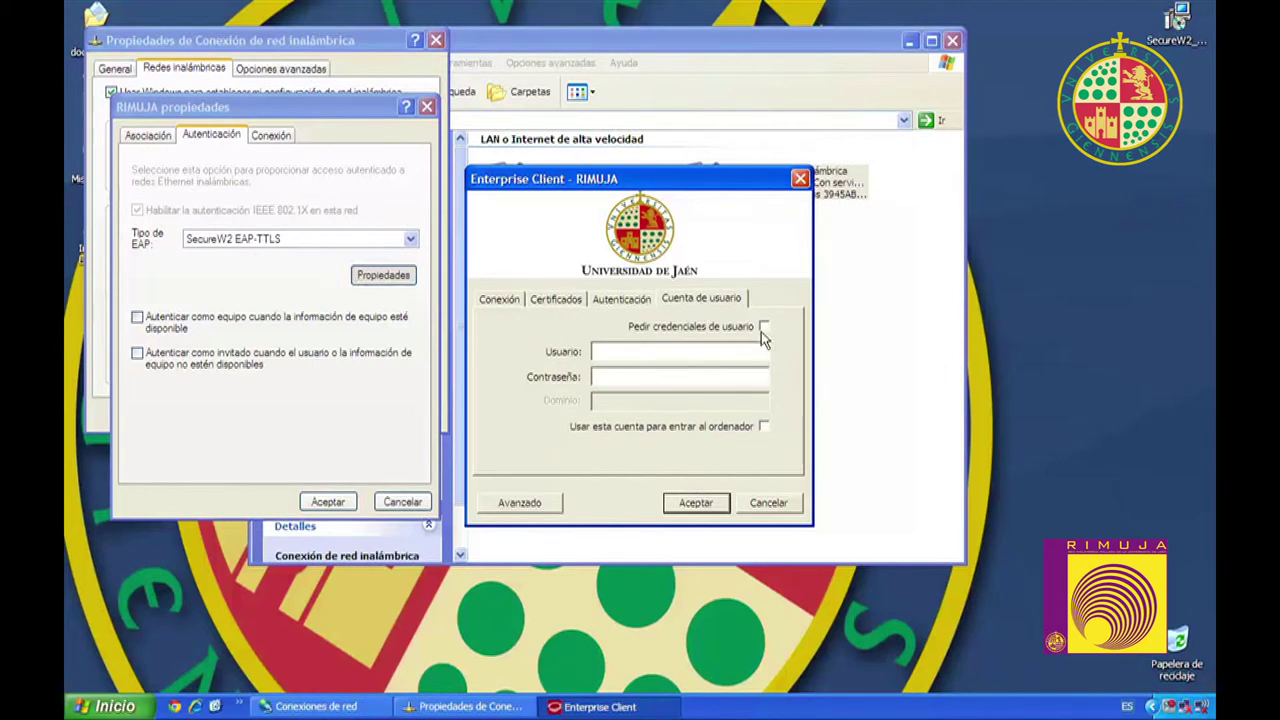
click(676, 357)
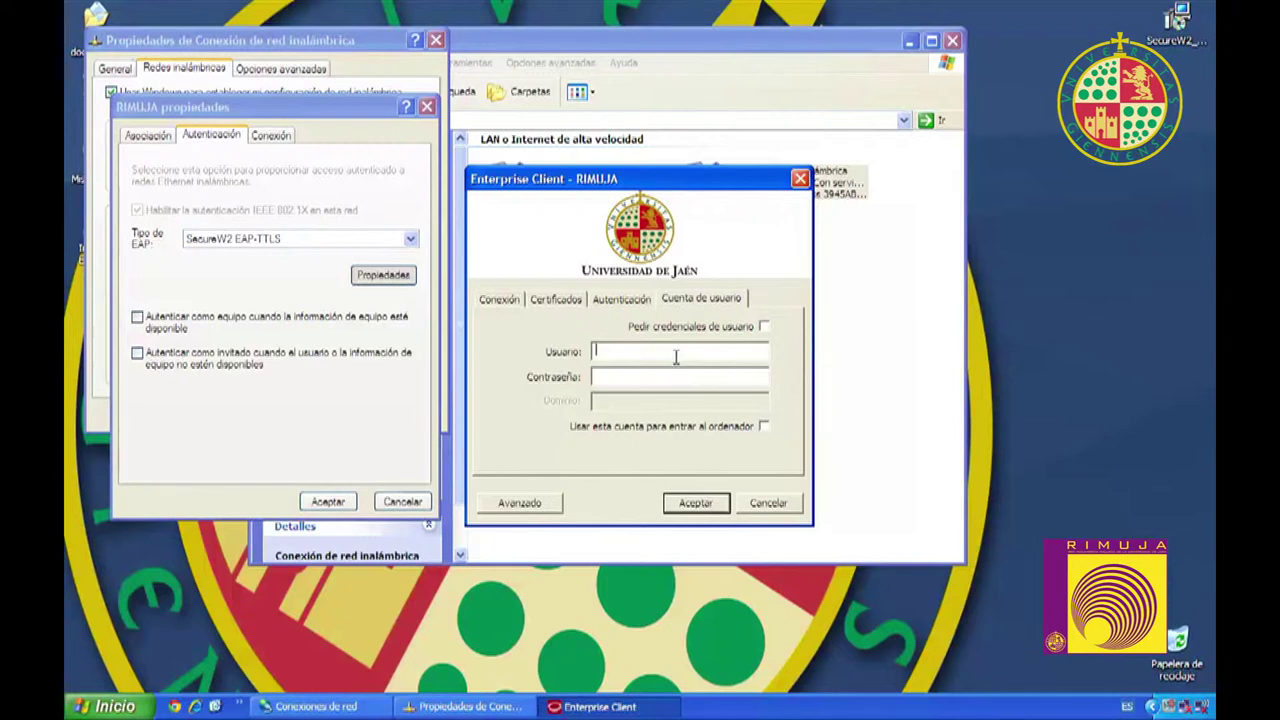
Enter the university e-mail username and account password, then open the Avanzado options.
text(CuentaTIC)
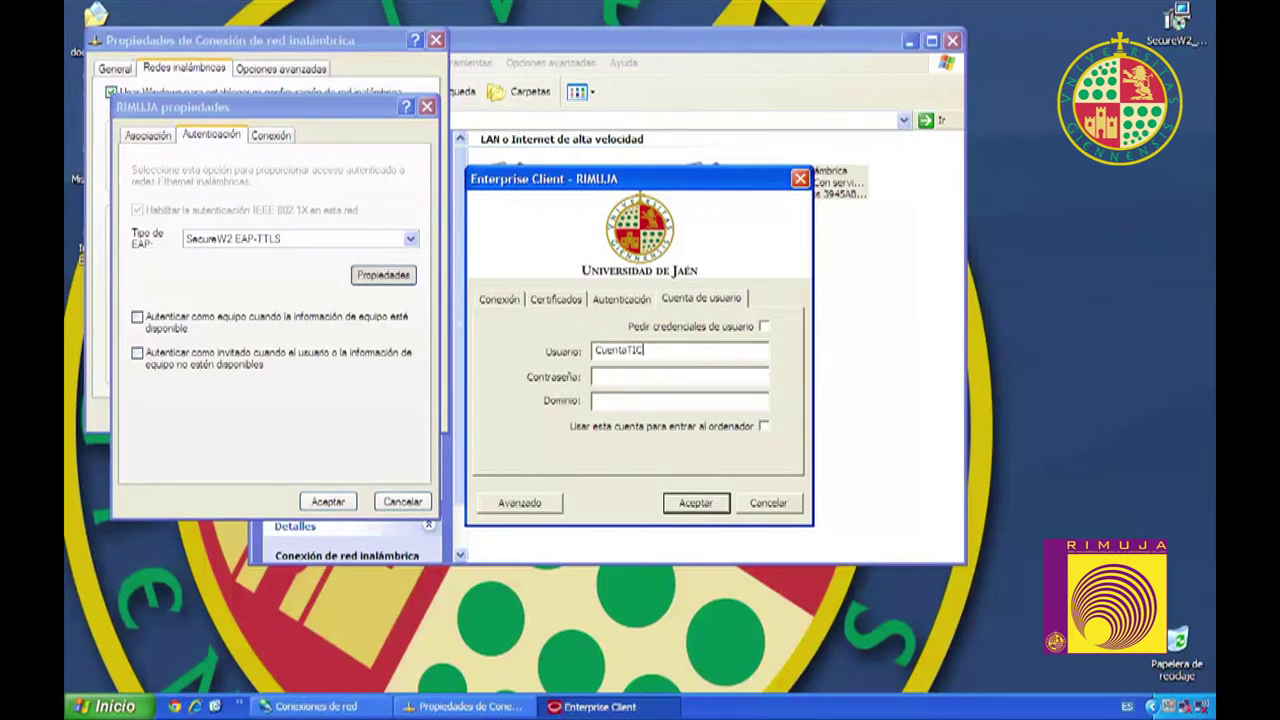
text(deEjemplo@ujaen.es)
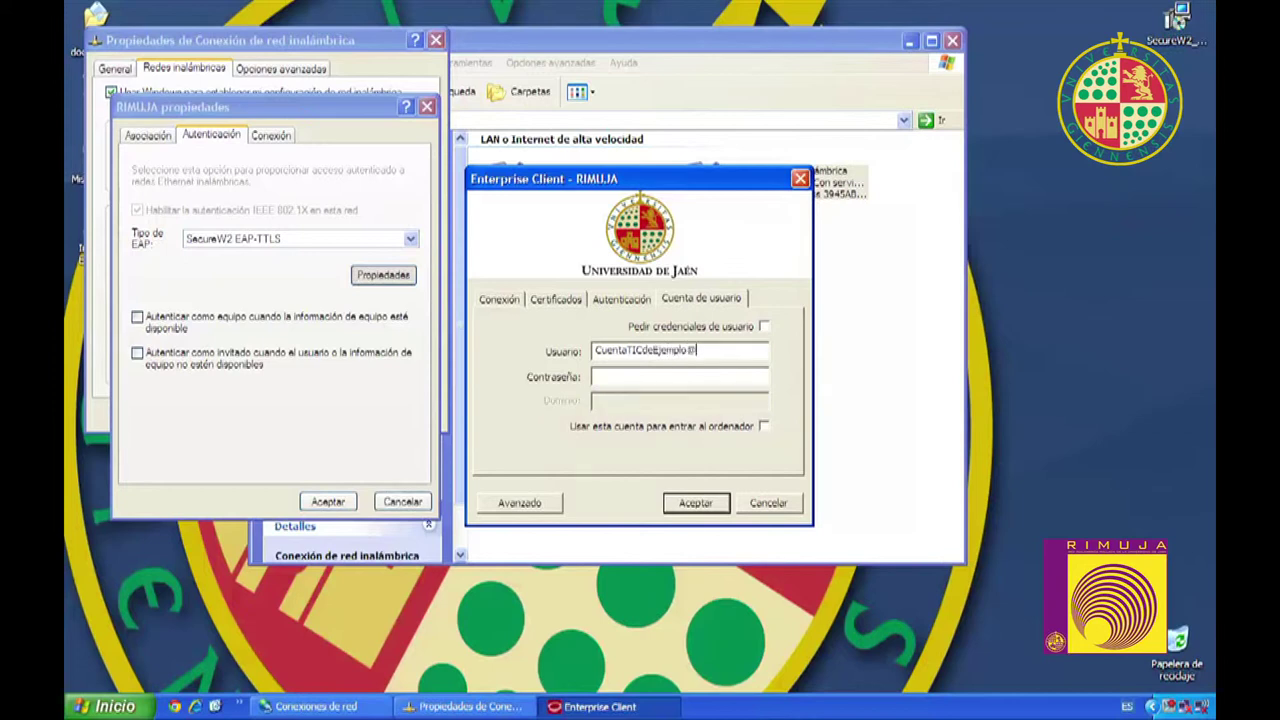
key(Tab)
text(*********)
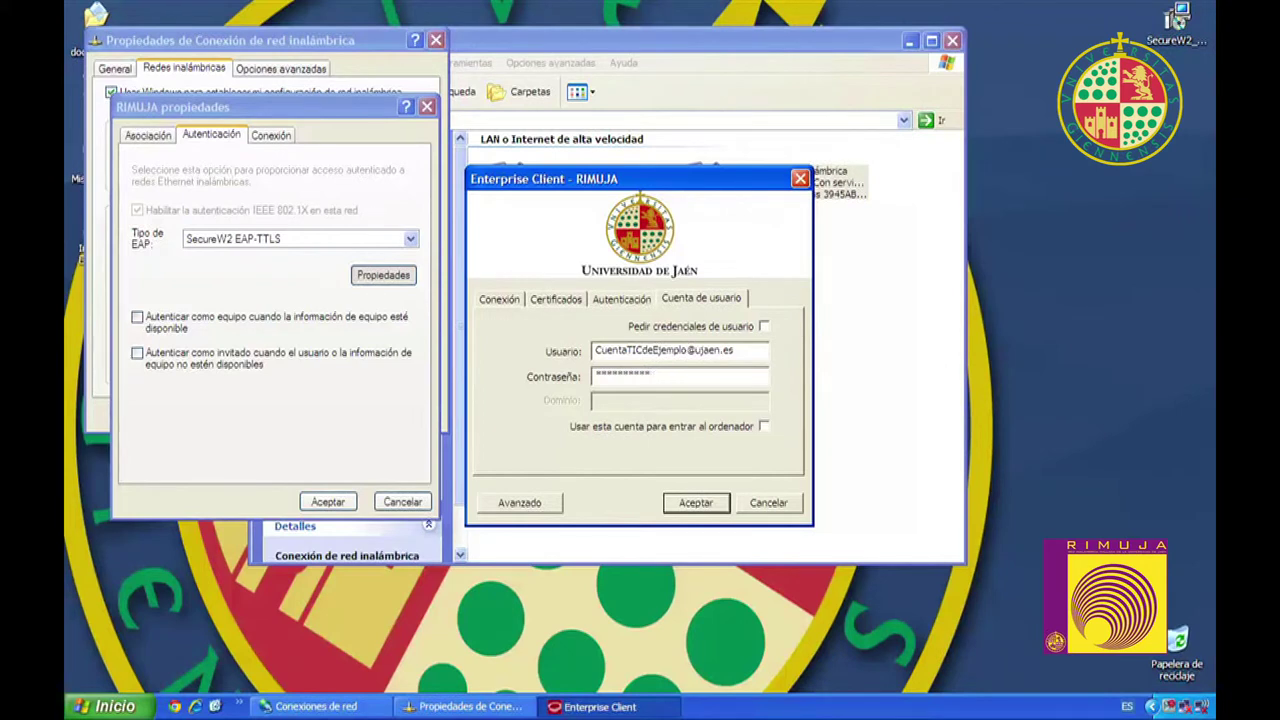
click(536, 503)
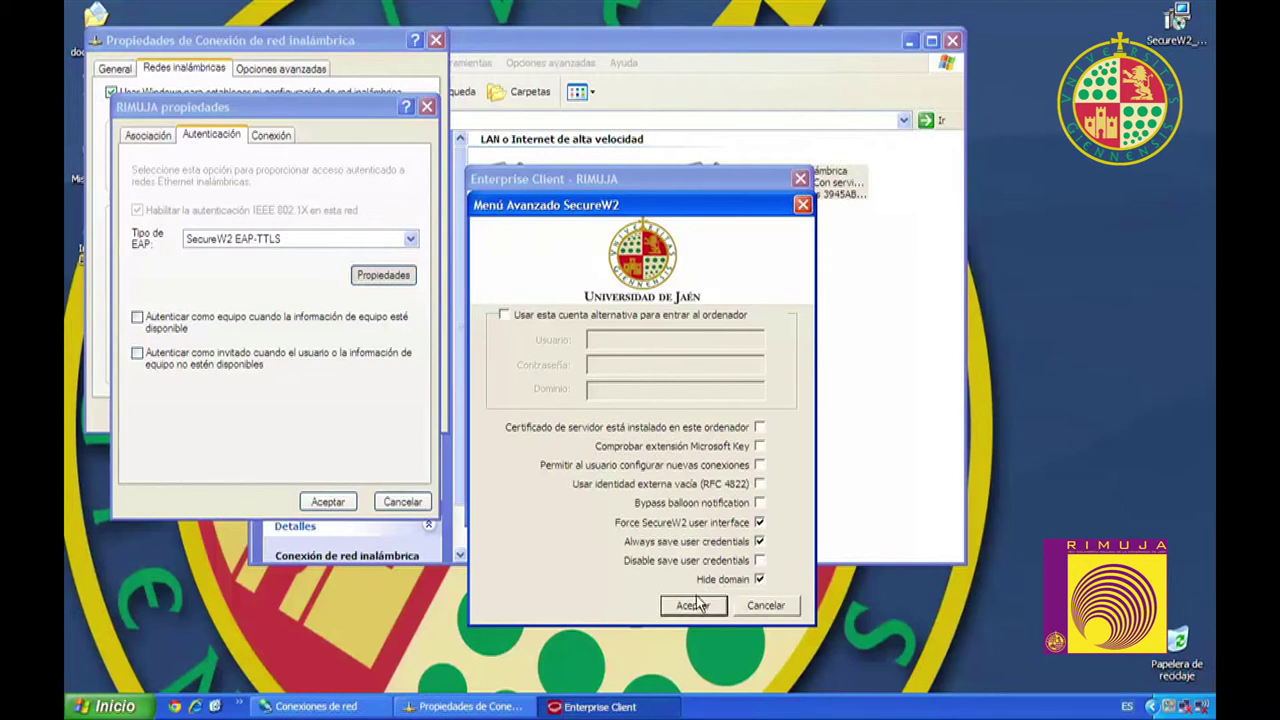
Accept the advanced, account, Enterprise Client and RIMUJA dialogs to save the profile settings.
click(693, 606)
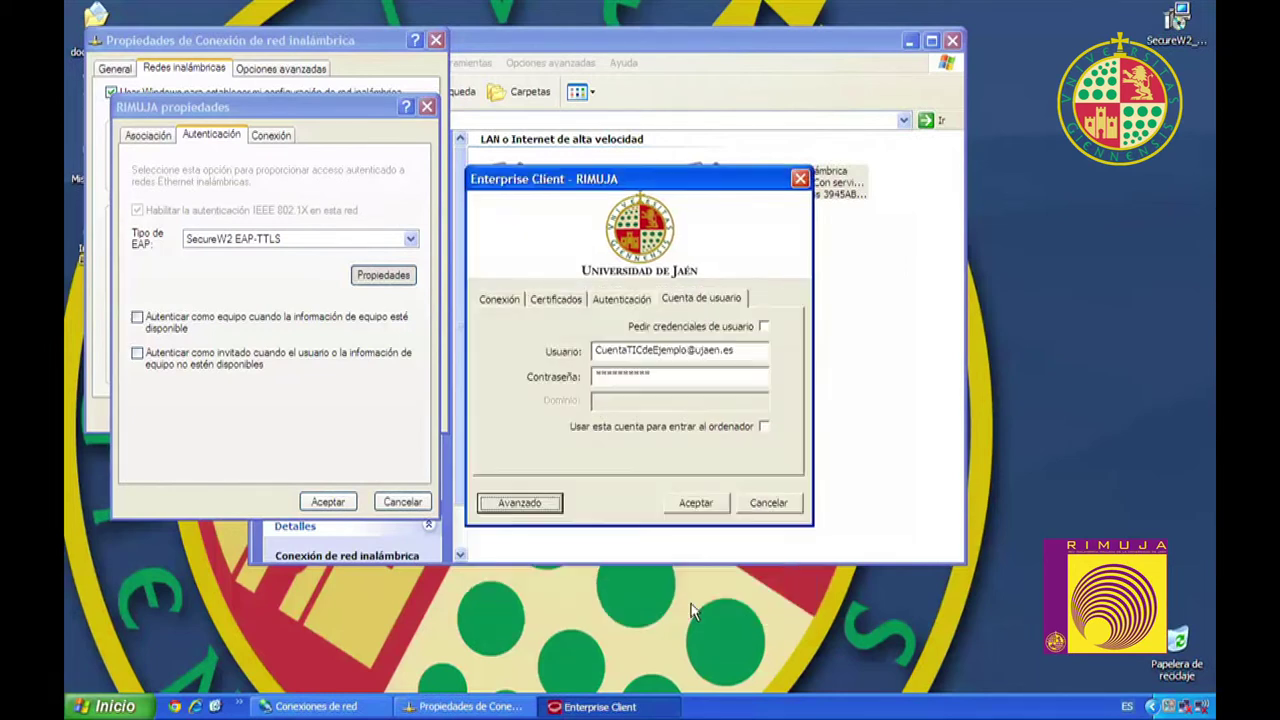
click(688, 510)
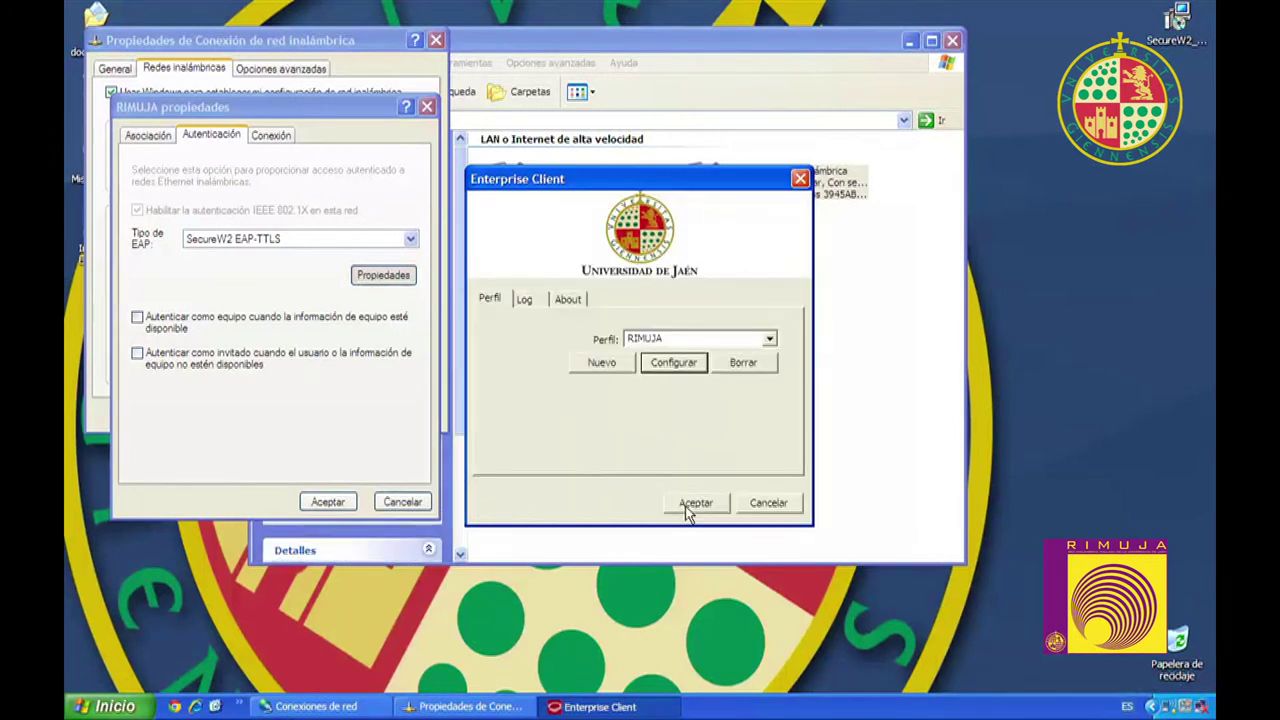
click(688, 510)
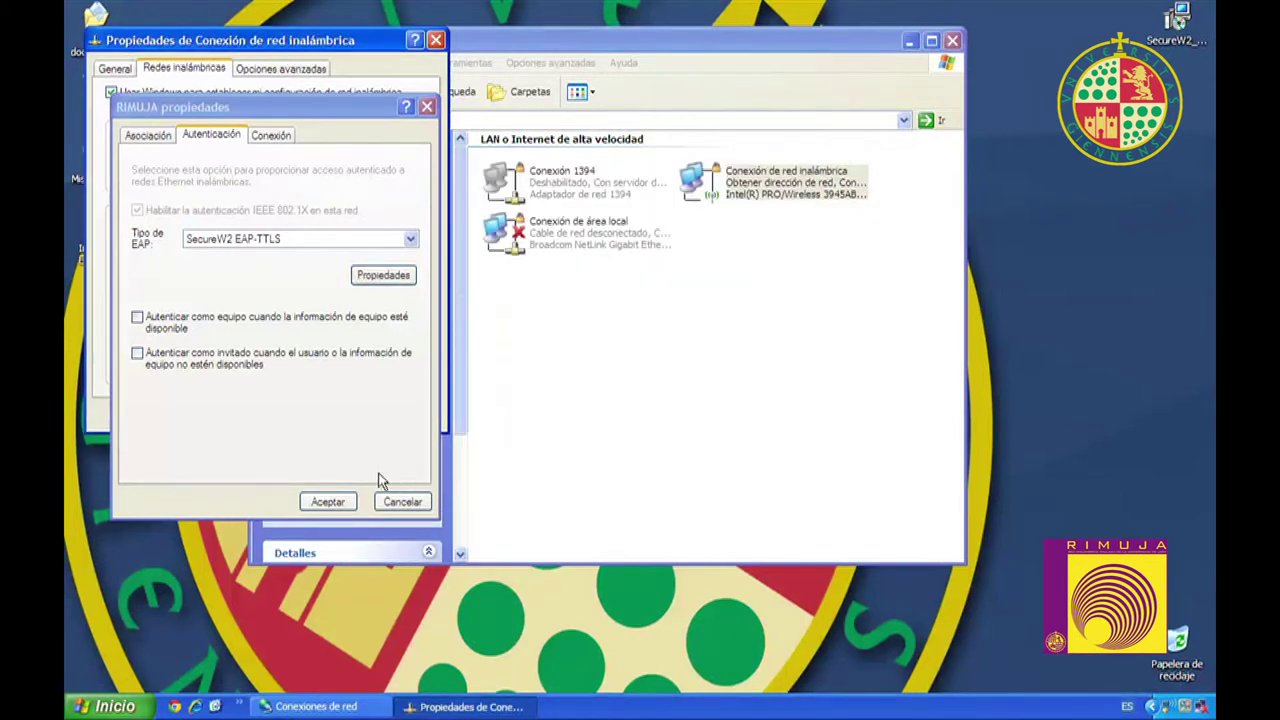
click(329, 499)
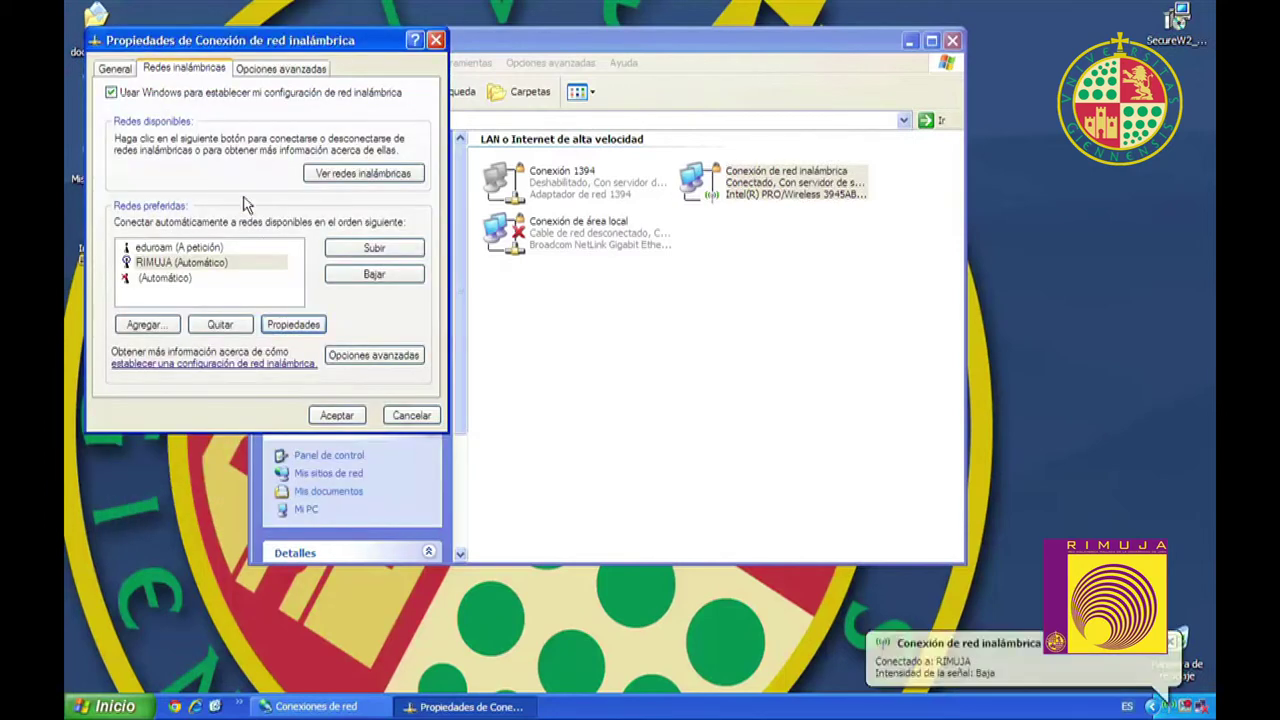
click(115, 69)
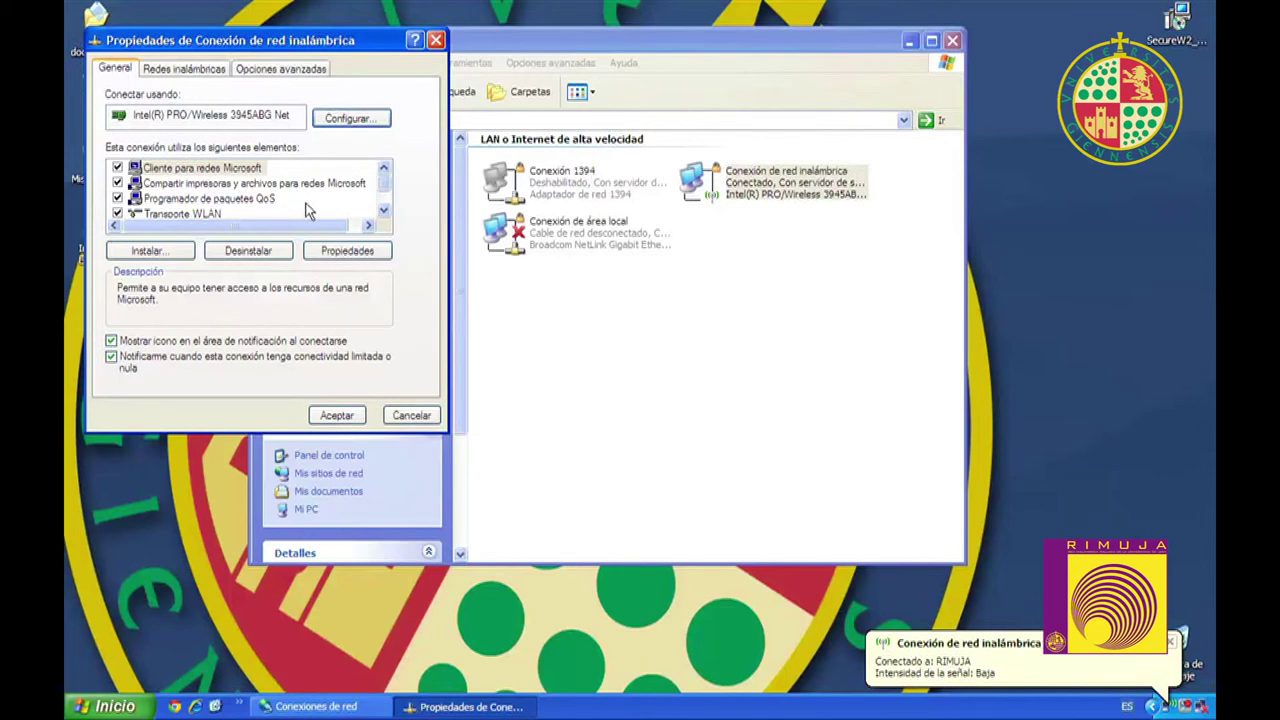
Confirm TCP/IP obtains IP and DNS automatically, then close connection properties and Network Connections.
click(383, 210)
click(383, 210)
click(250, 199)
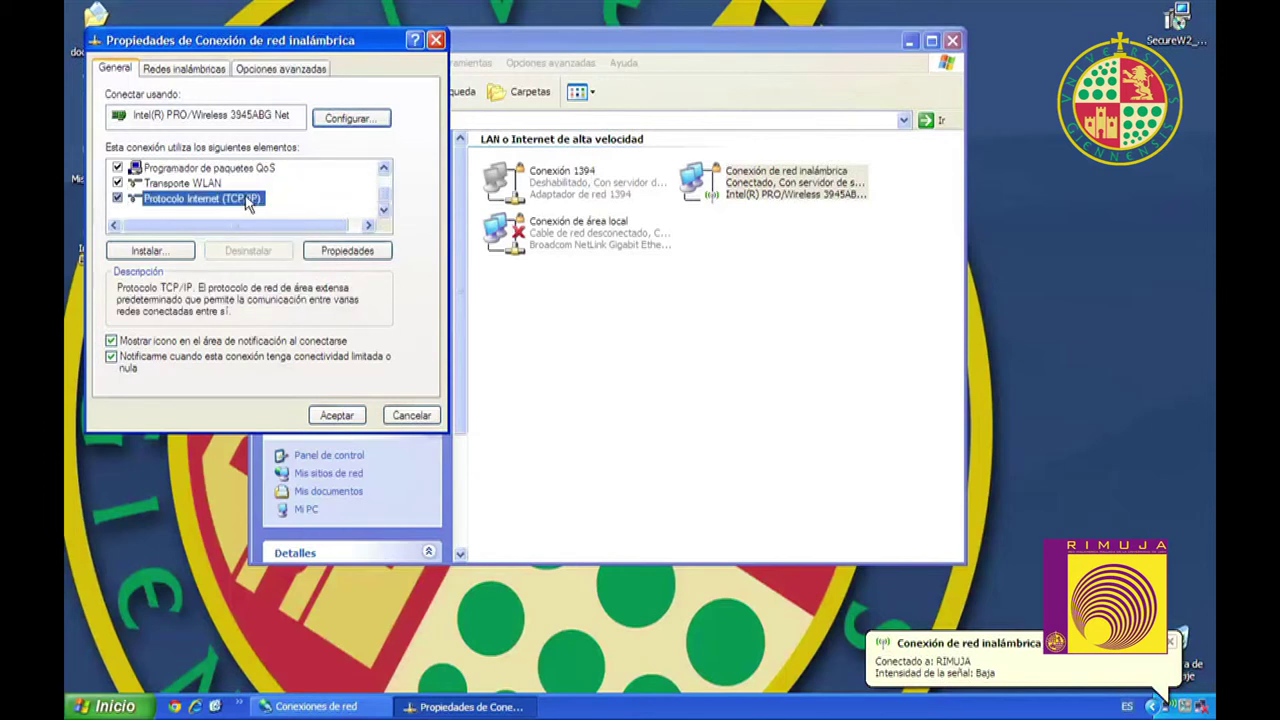
click(347, 251)
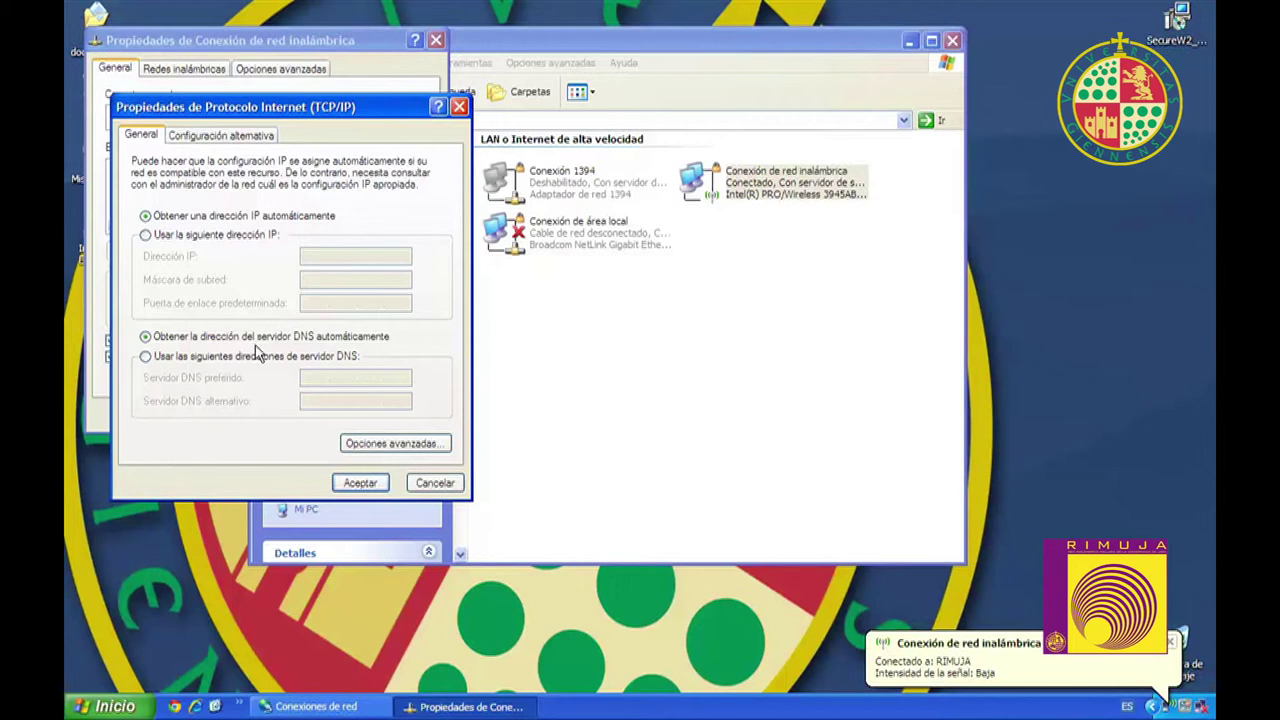
click(360, 483)
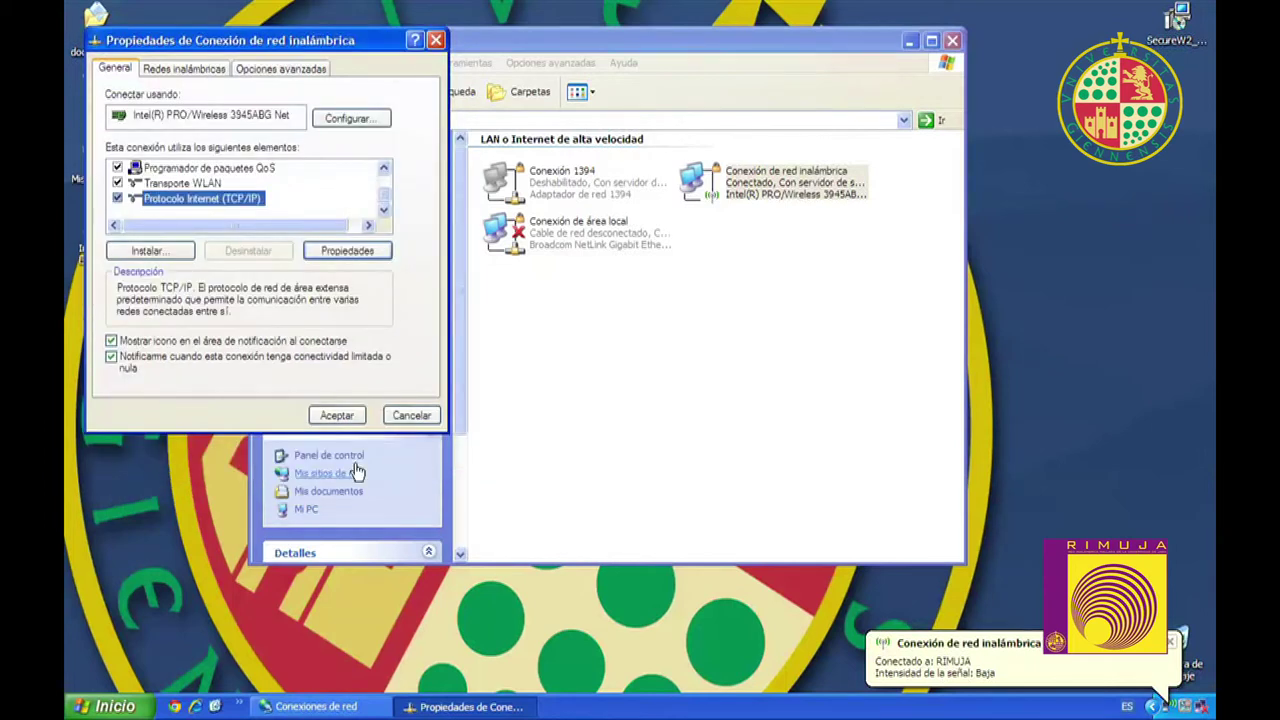
click(338, 415)
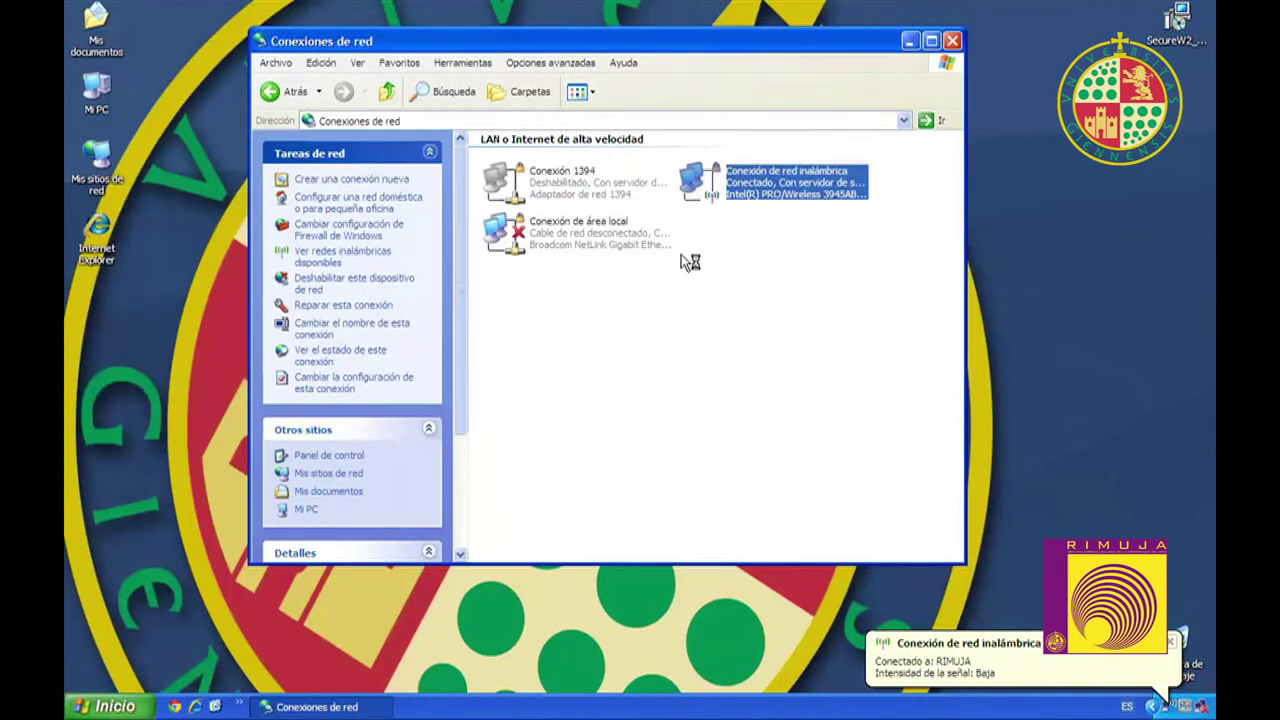
click(953, 42)
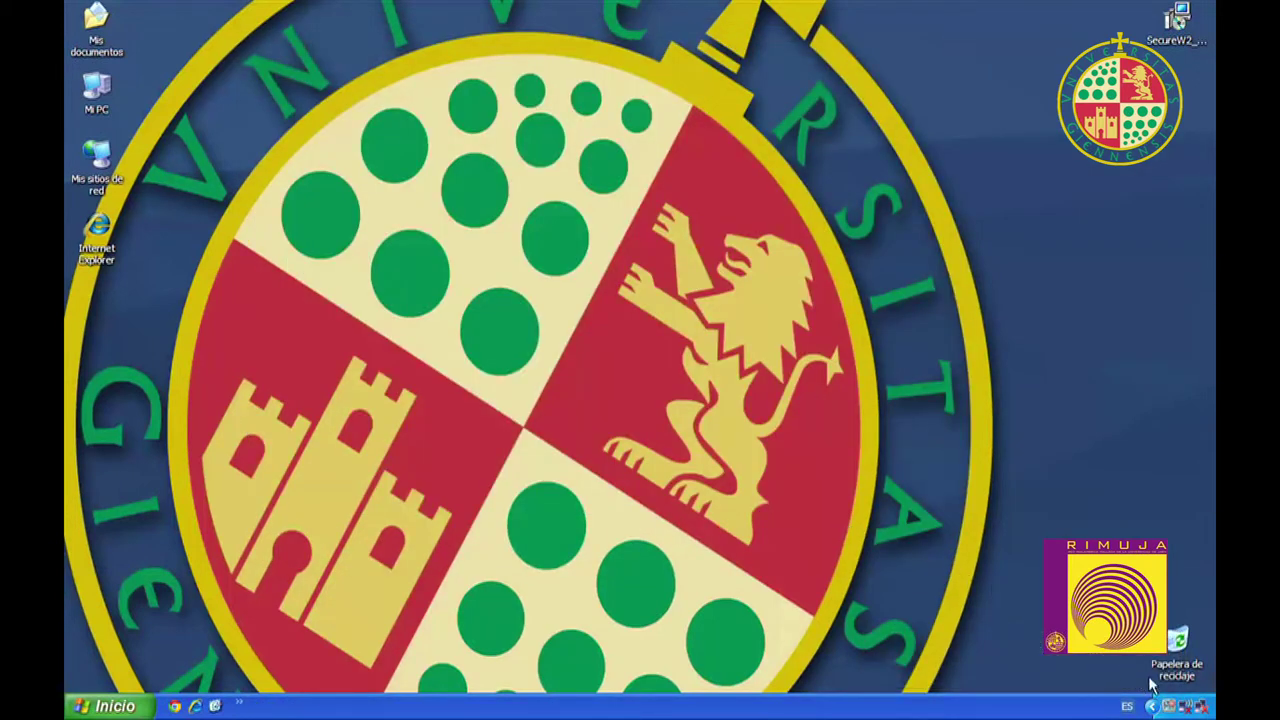
Connect to RIMUJA from the tray's wireless network list and bring up the SecureW2 login.
double_click(1187, 707)
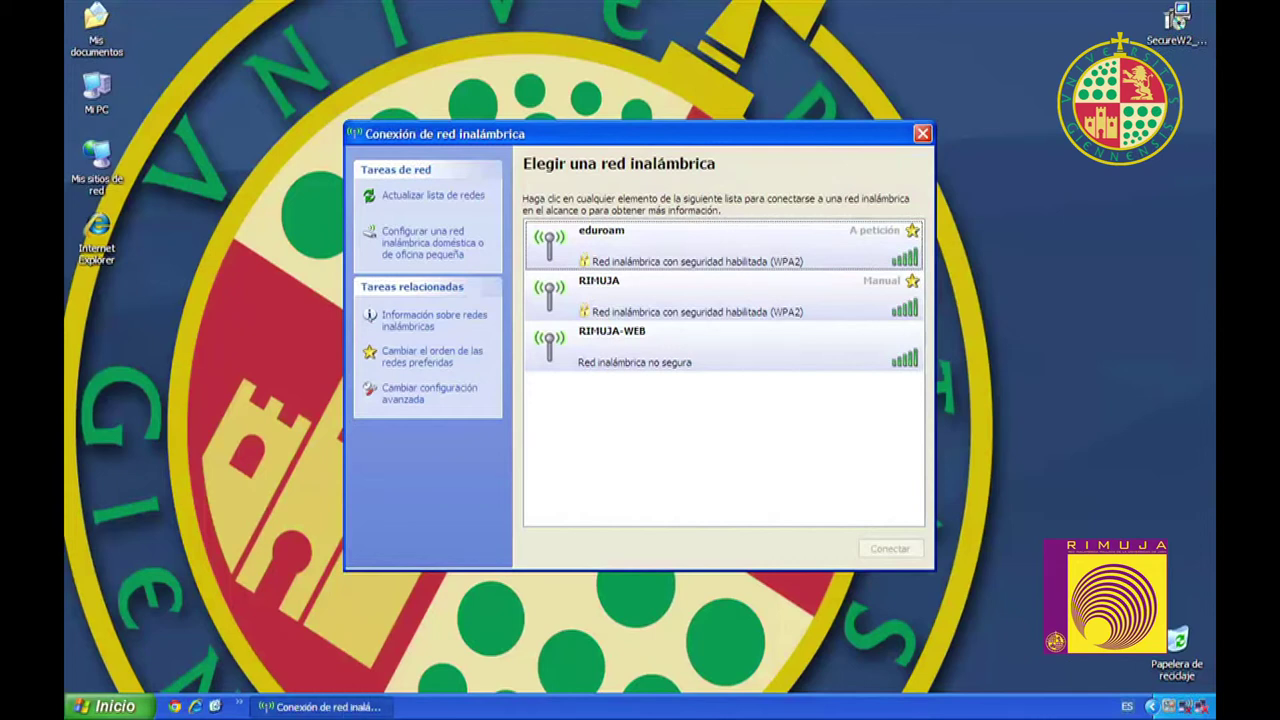
click(827, 295)
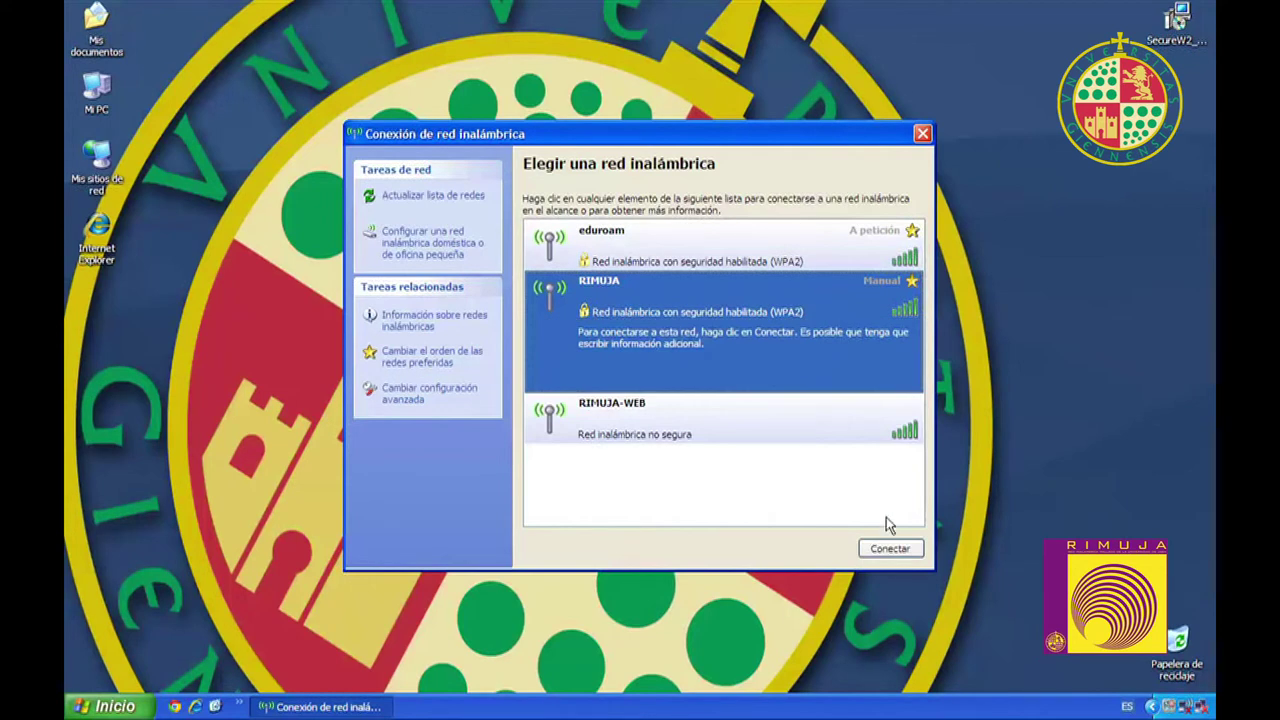
click(889, 550)
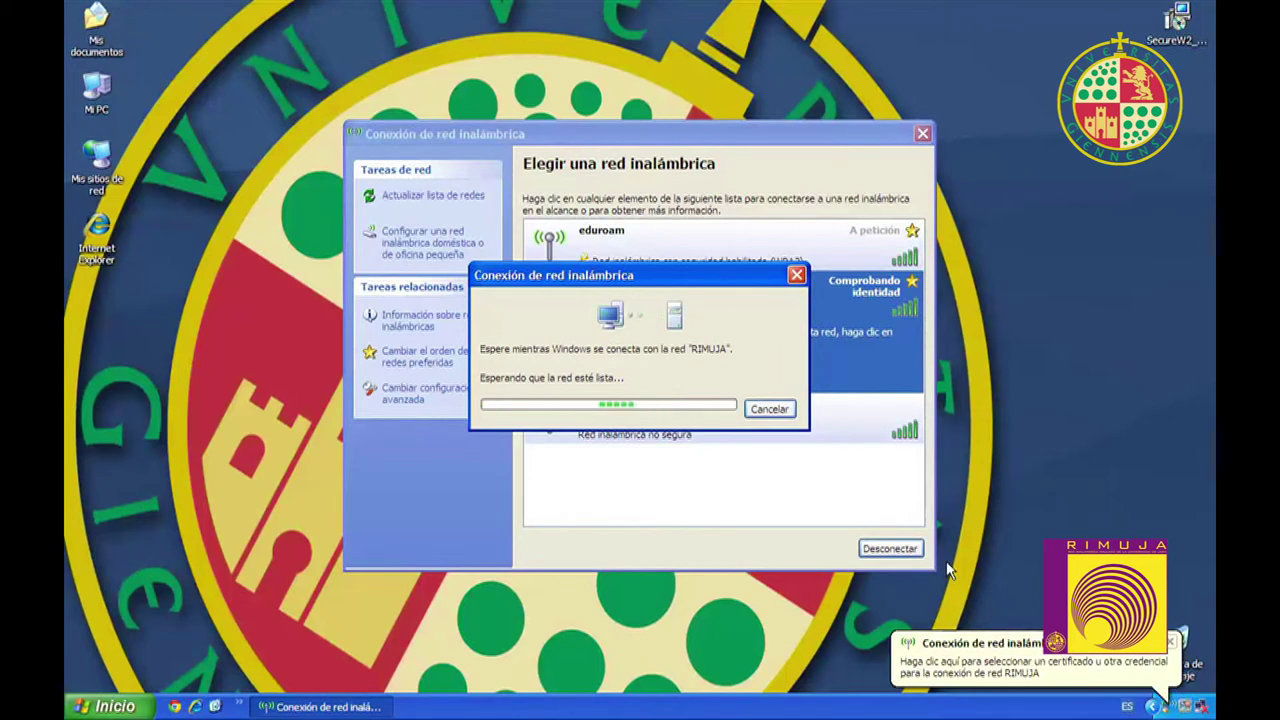
click(972, 654)
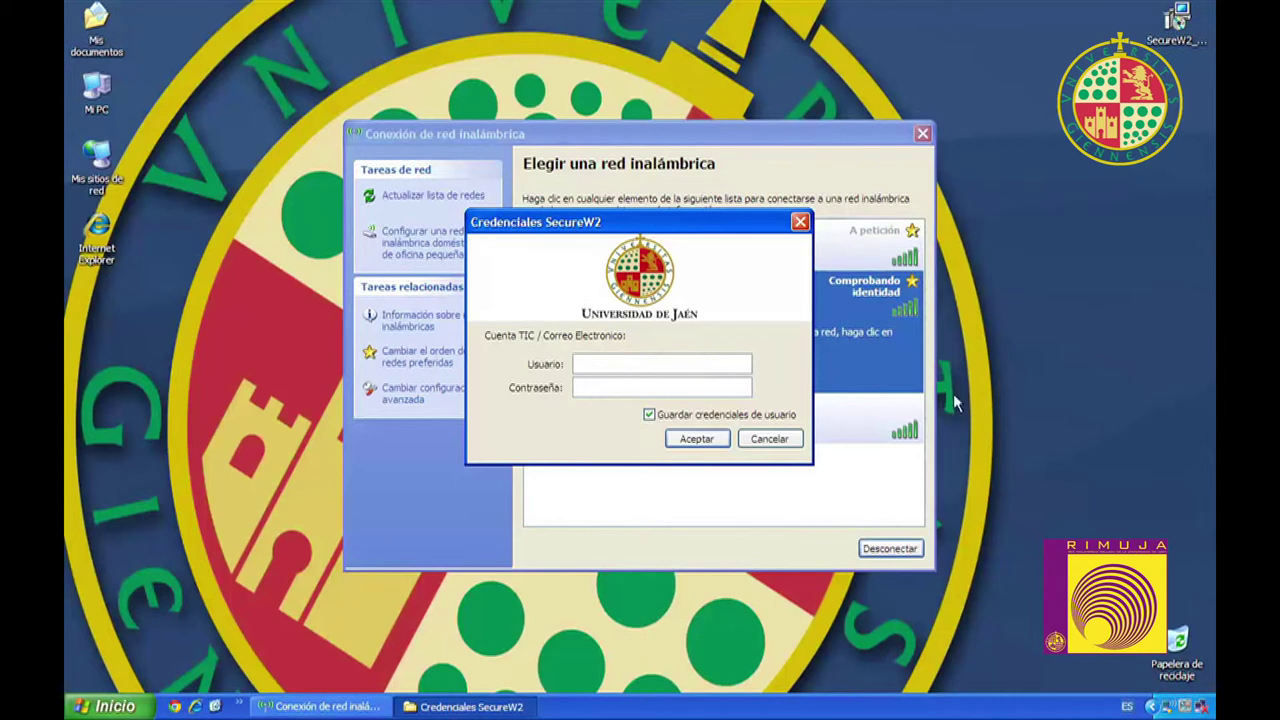
Log in to SecureW2 with the account username and password until RIMUJA shows Conectado.
text(CuentaTICdeEjemplo@ujaen.es)
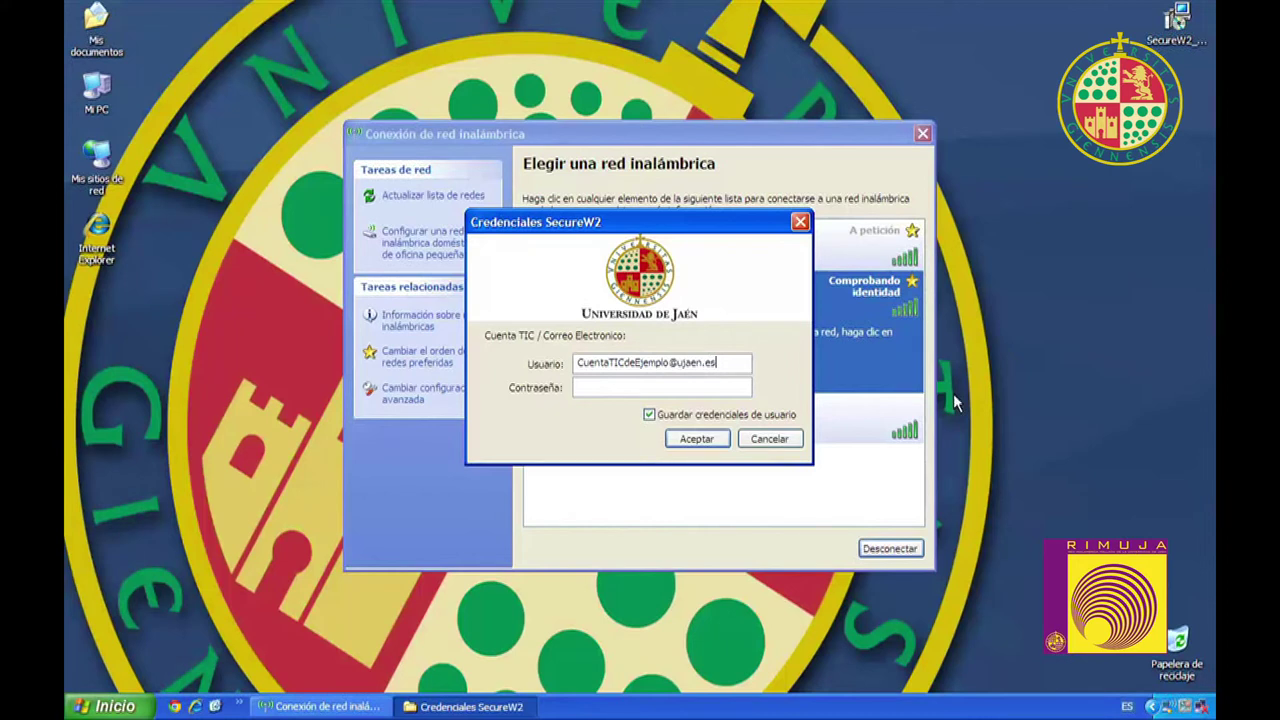
click(736, 387)
text(••••••••••)
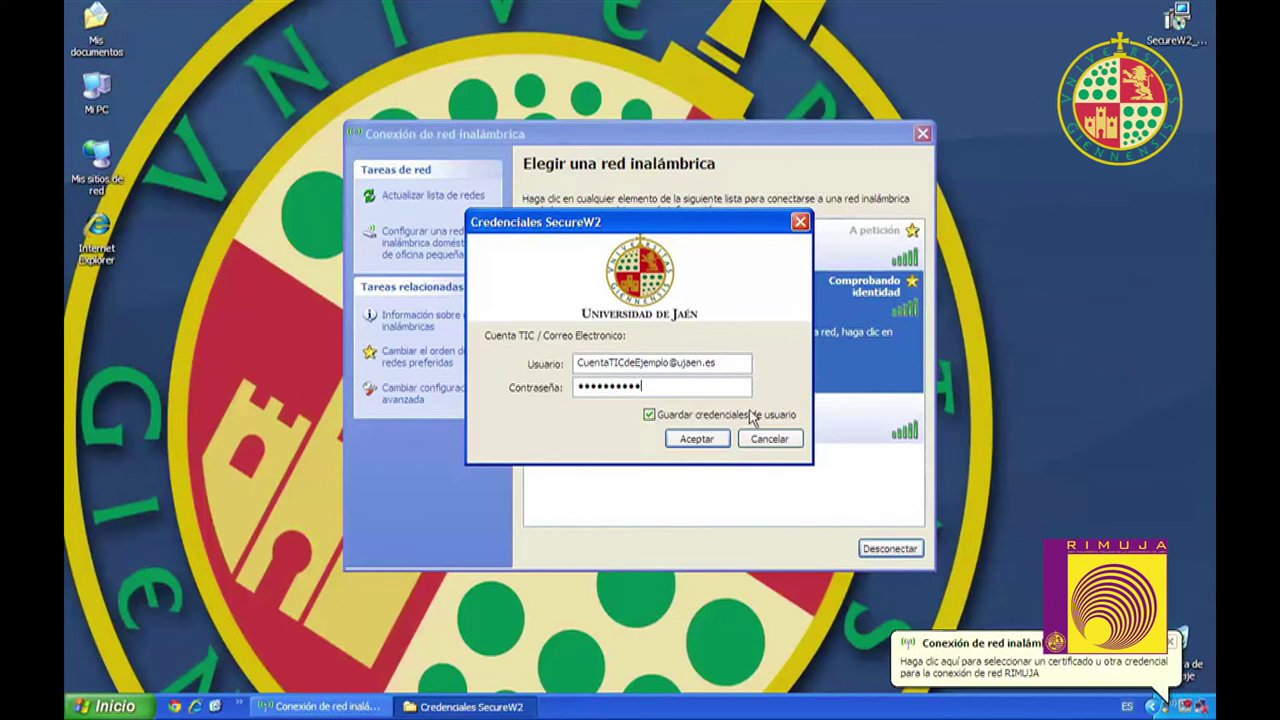
click(704, 440)
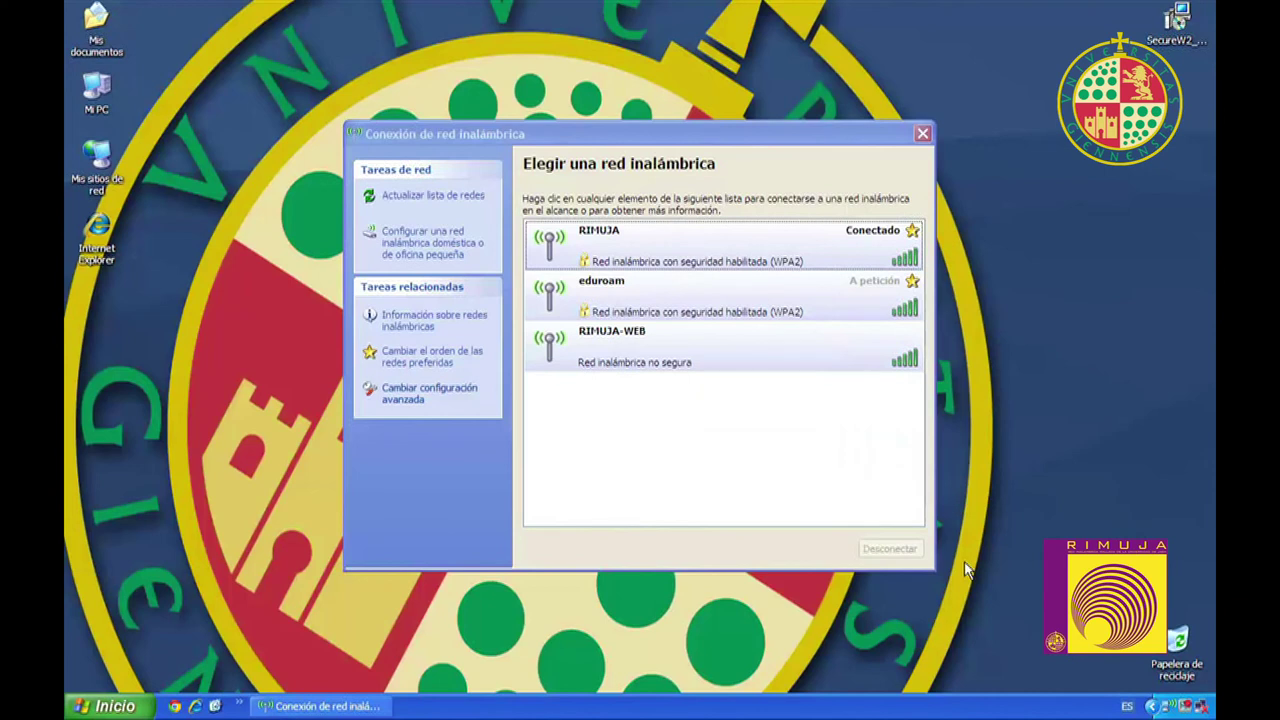
mouse_move(1166, 706)
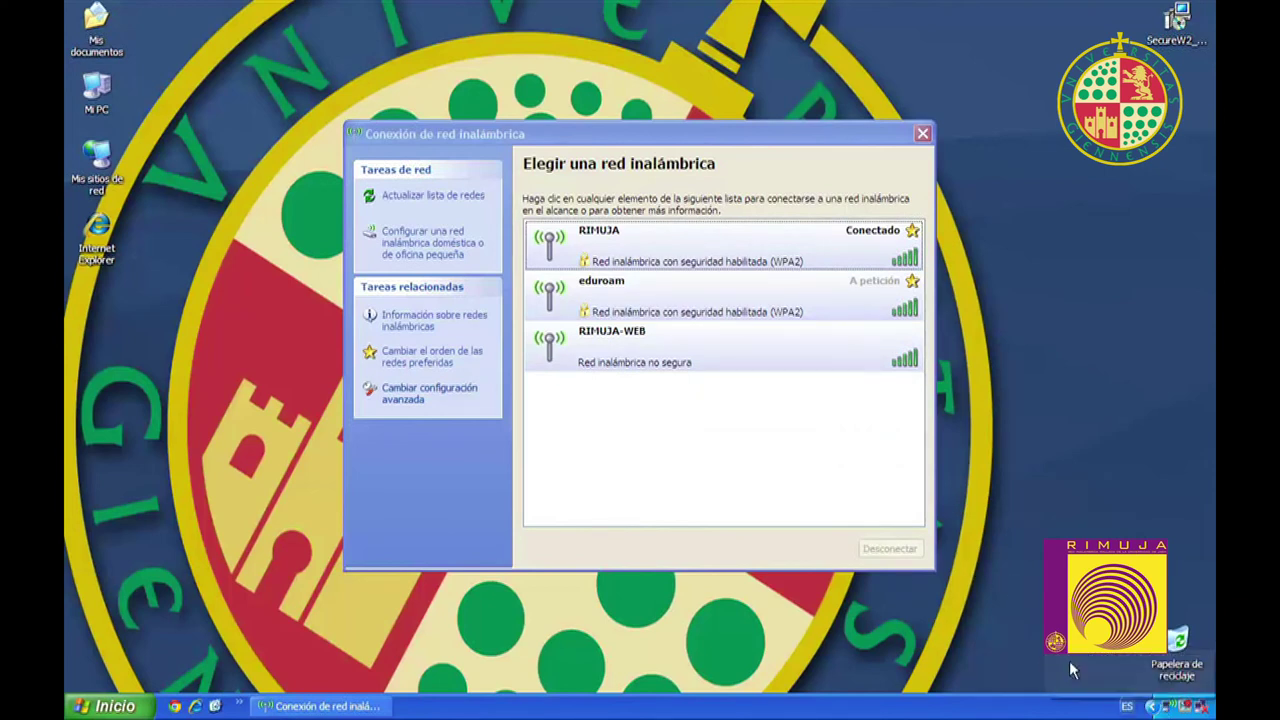